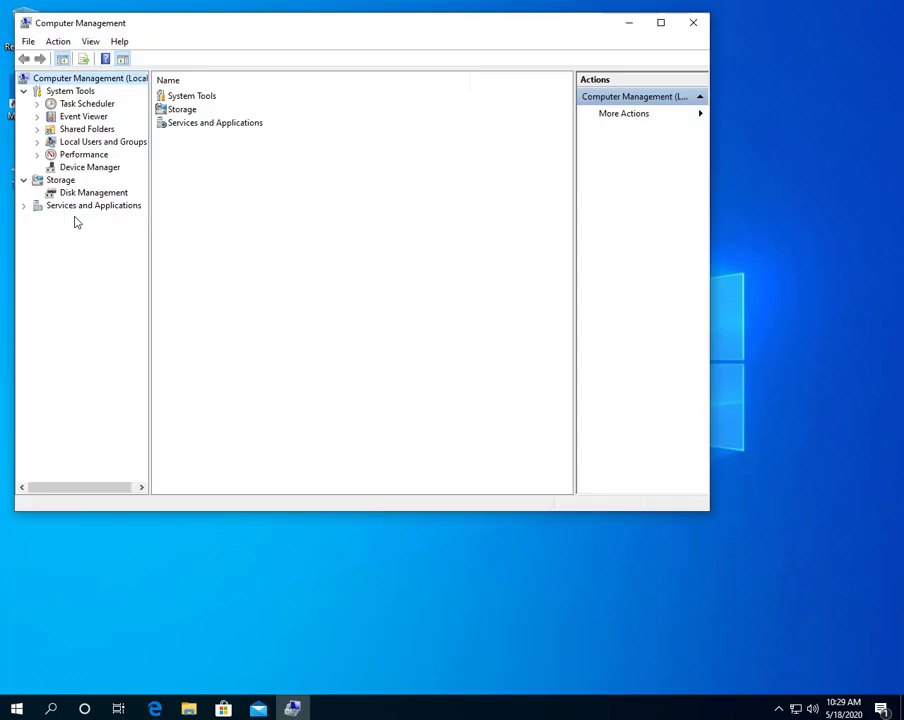
Maximize Computer Management and bring up the Users list under Local Users and Groups.
{"action": "left_click", "coordinate": [654, 20]}
{"action": "double_click", "coordinate": [69, 125]}
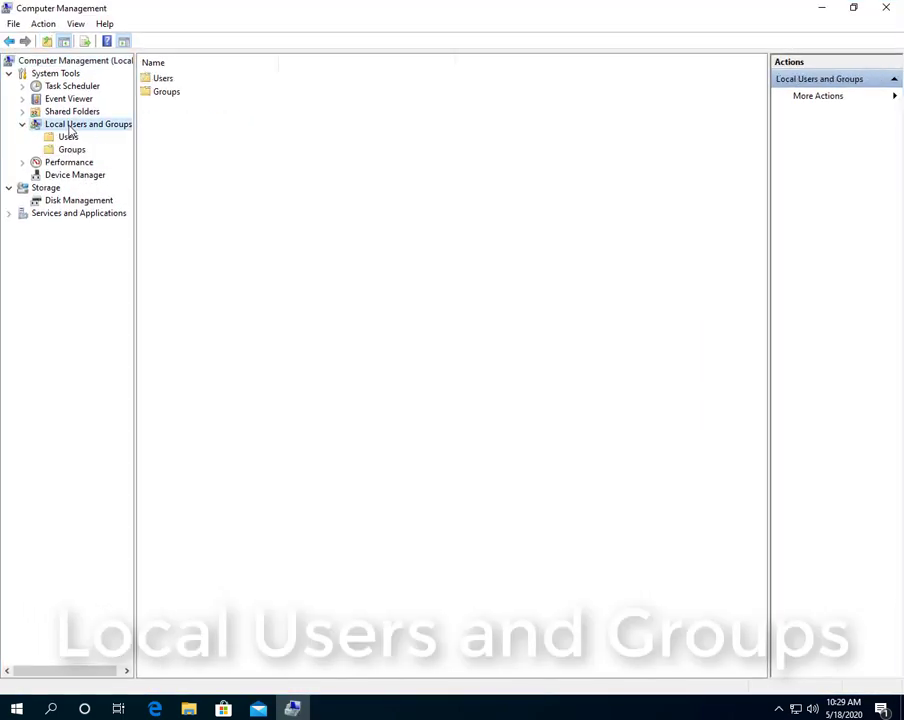
{"action": "left_click", "coordinate": [67, 137]}
{"action": "right_click", "coordinate": [245, 197]}
Create local user smith with a password that never expires and needs no change at logon.
{"action": "left_click", "coordinate": [310, 204]}
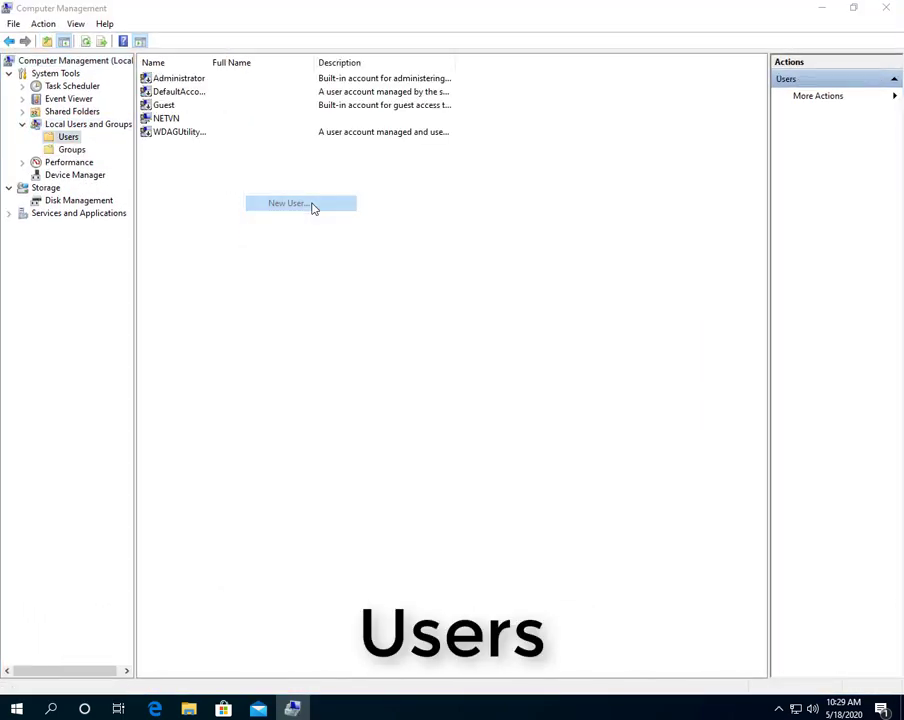
{"action": "type", "text": "s"}
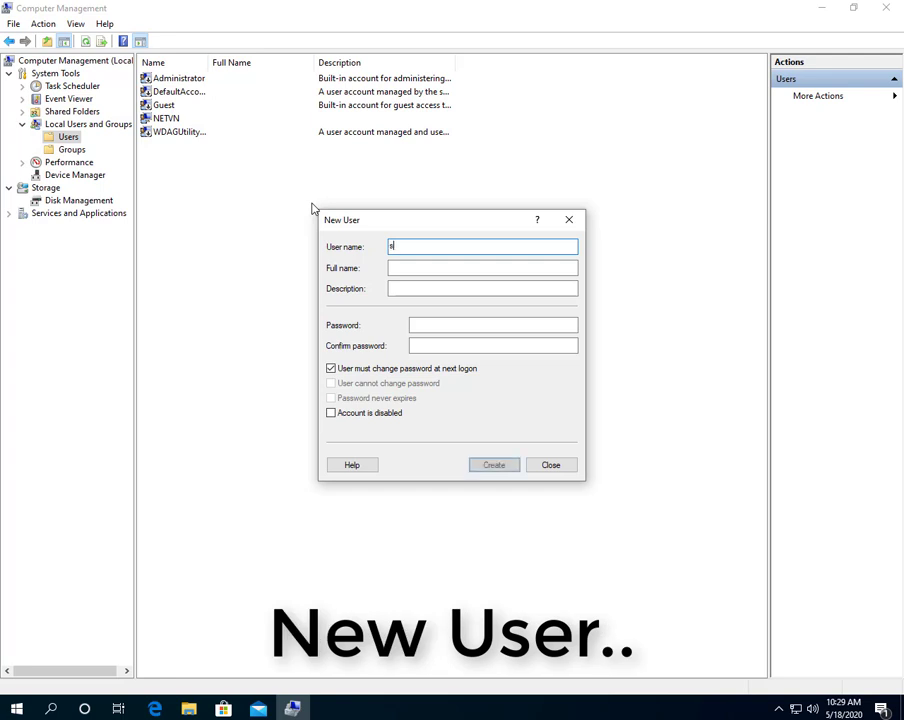
{"action": "type", "text": "mith"}
{"action": "left_click", "coordinate": [422, 324]}
{"action": "type", "text": "••••••"}
{"action": "left_click", "coordinate": [466, 346]}
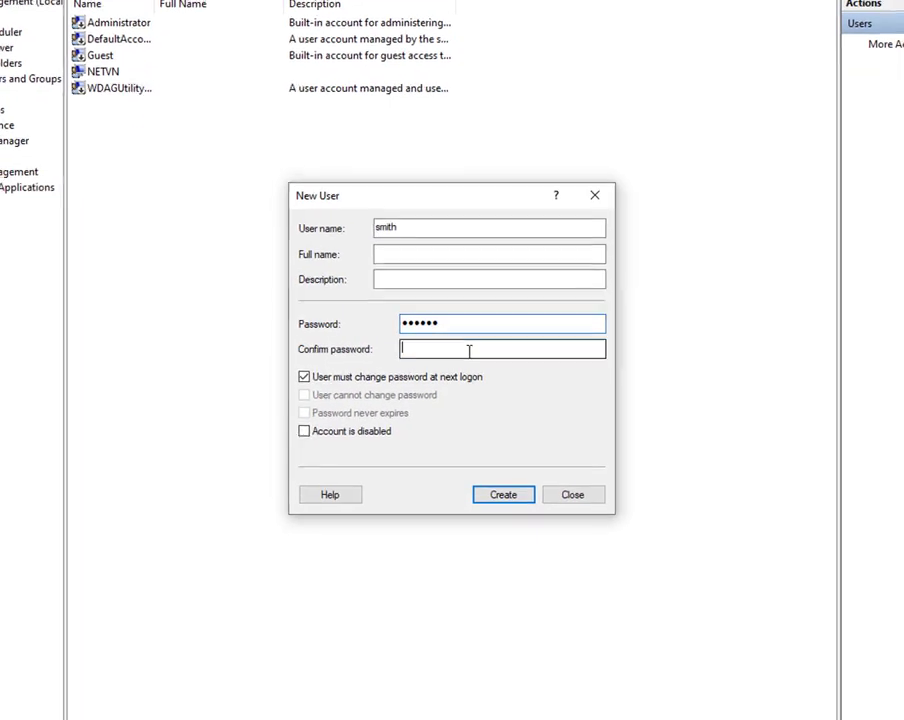
{"action": "type", "text": "•••••"}
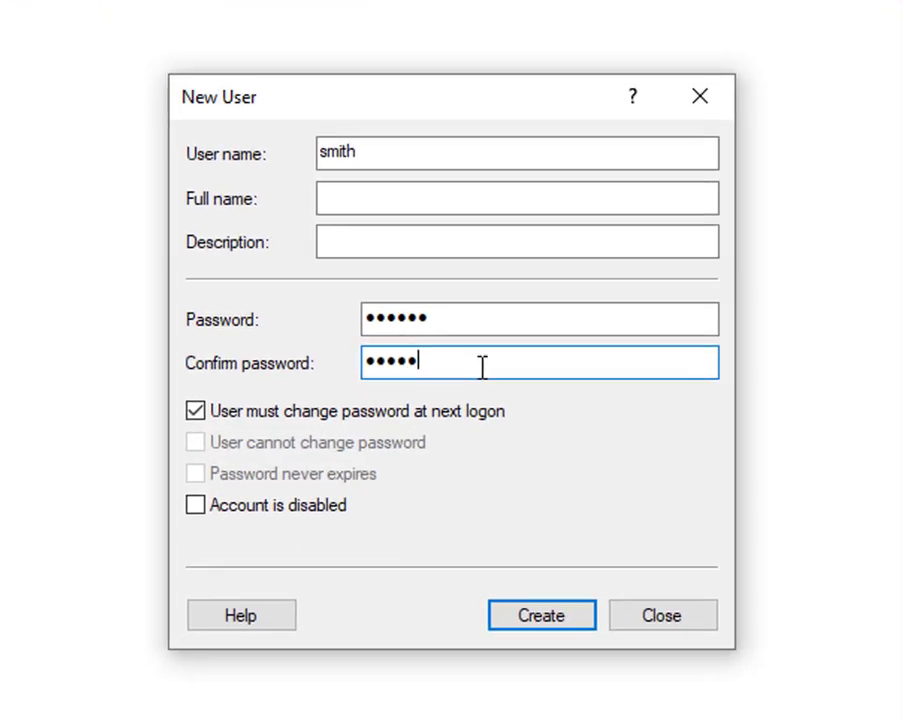
{"action": "type", "text": "•"}
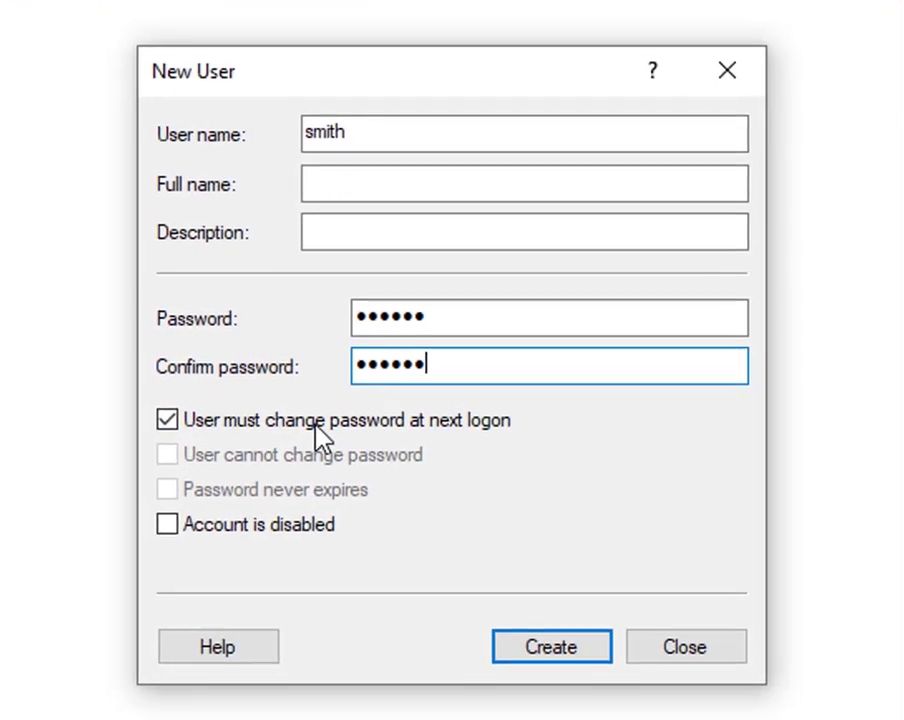
{"action": "left_click", "coordinate": [330, 413]}
{"action": "left_click", "coordinate": [362, 476]}
{"action": "left_click", "coordinate": [548, 620]}
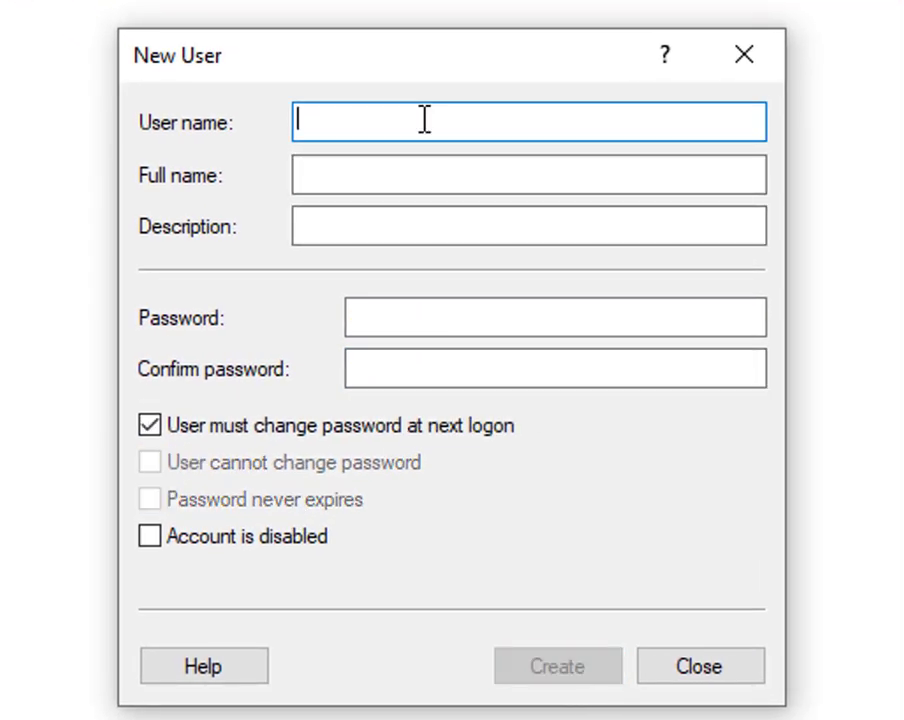
Create local user johnson with a password that never expires and needs no change at logon.
{"action": "type", "text": "johnson"}
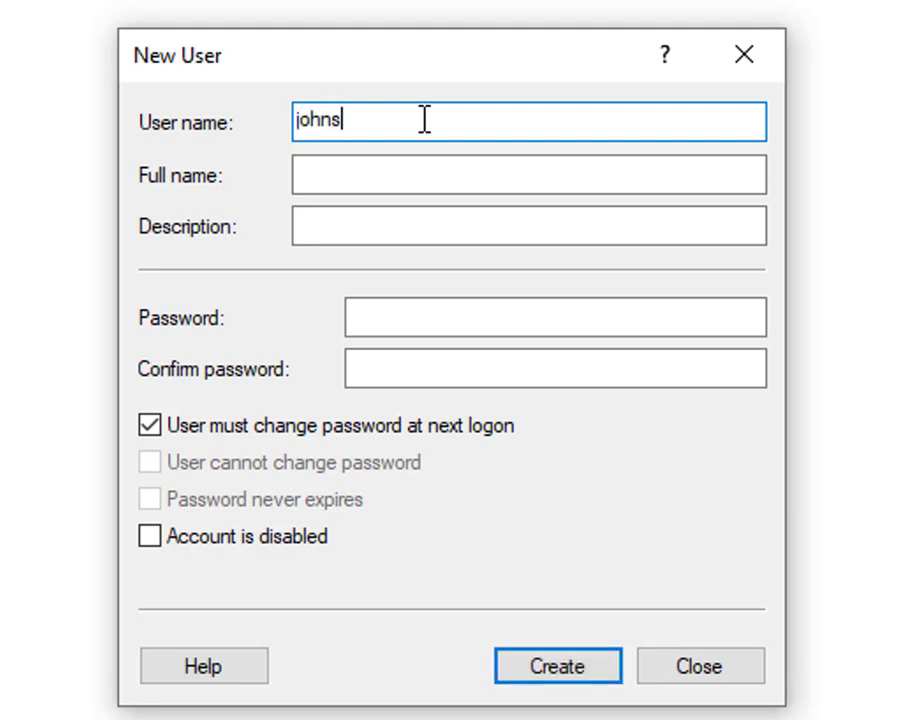
{"action": "left_click", "coordinate": [402, 313]}
{"action": "type", "text": "•••••"}
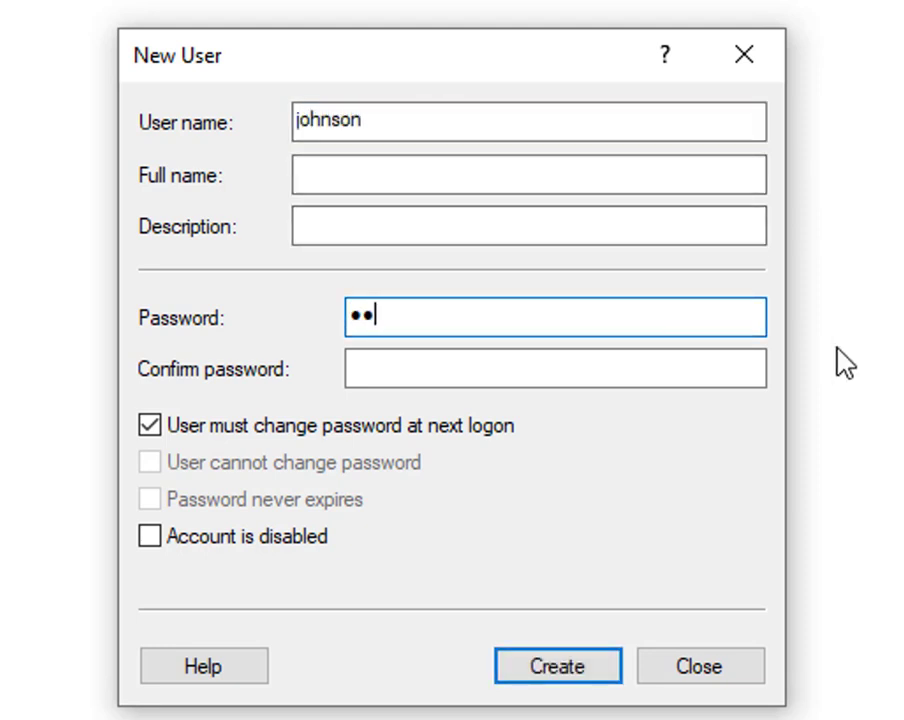
{"action": "type", "text": "•"}
{"action": "left_click", "coordinate": [587, 366]}
{"action": "type", "text": "••••••"}
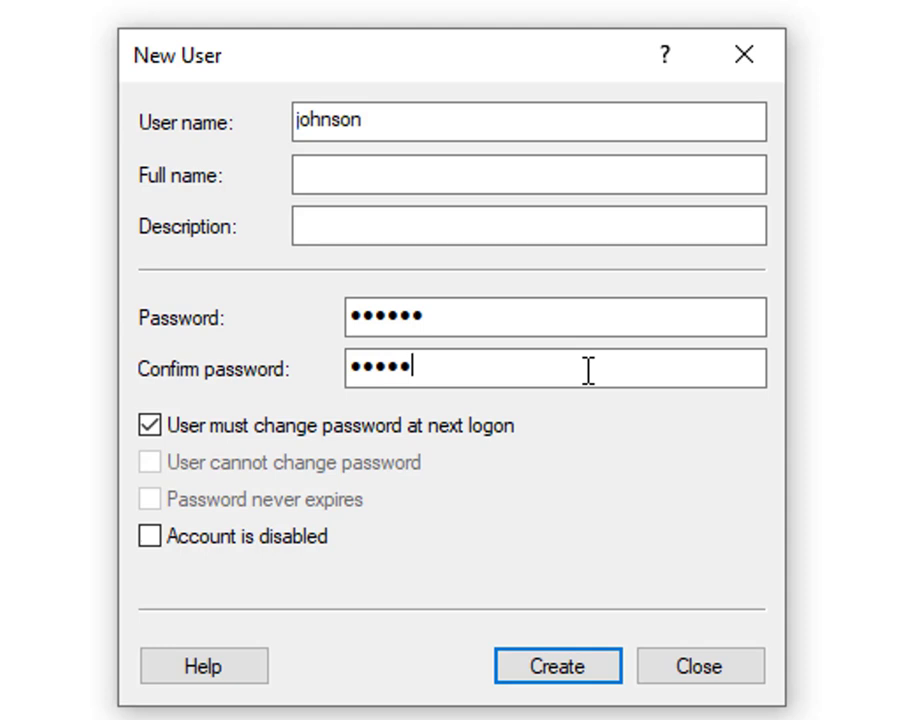
{"action": "left_click", "coordinate": [413, 428]}
{"action": "left_click", "coordinate": [324, 499]}
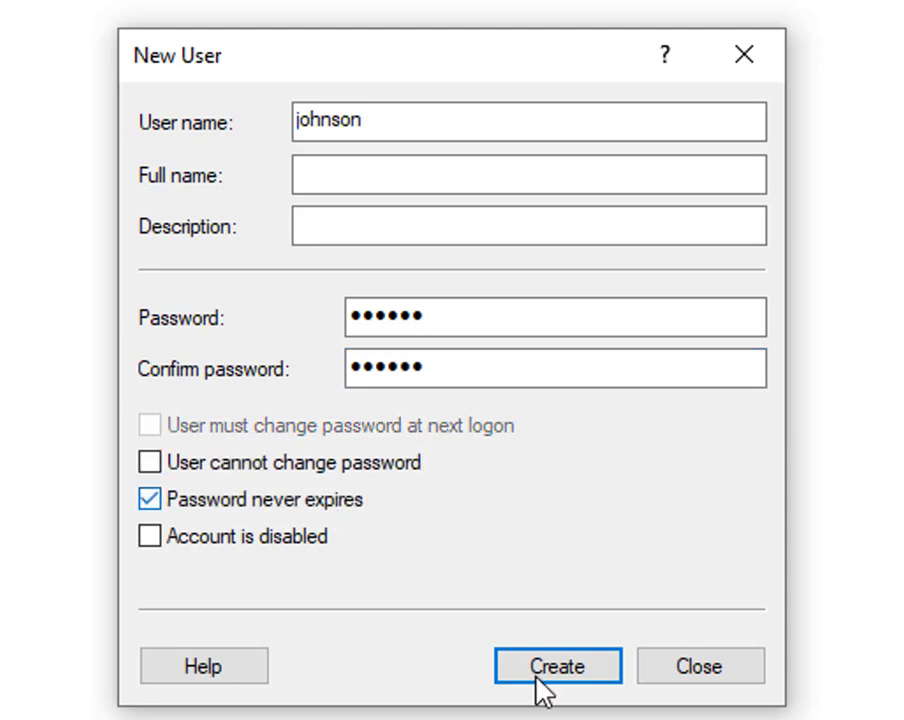
{"action": "left_click", "coordinate": [537, 678]}
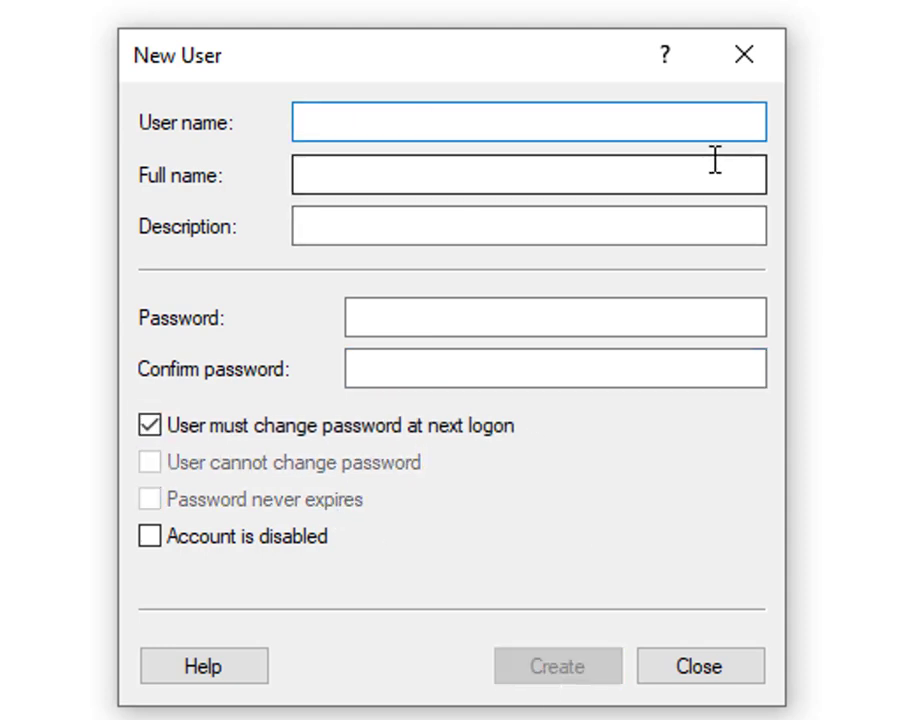
Create local user brown with a non-expiring password, then finish adding new users.
{"action": "type", "text": "brown"}
{"action": "left_click", "coordinate": [651, 324]}
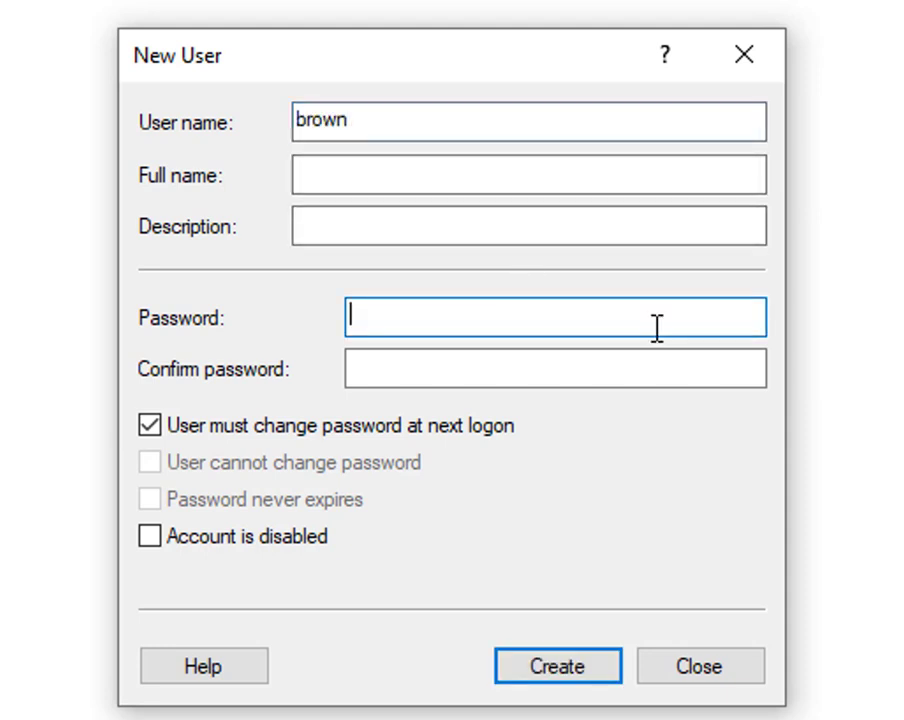
{"action": "type", "text": "Passw0"}
{"action": "left_click", "coordinate": [588, 368]}
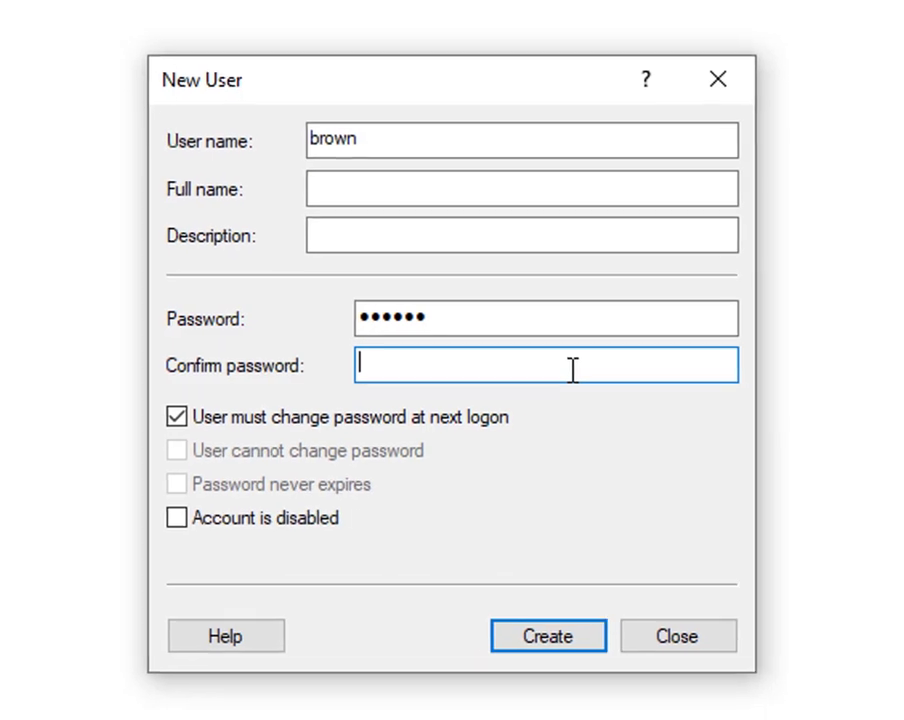
{"action": "type", "text": "Passw0"}
{"action": "left_click", "coordinate": [370, 407]}
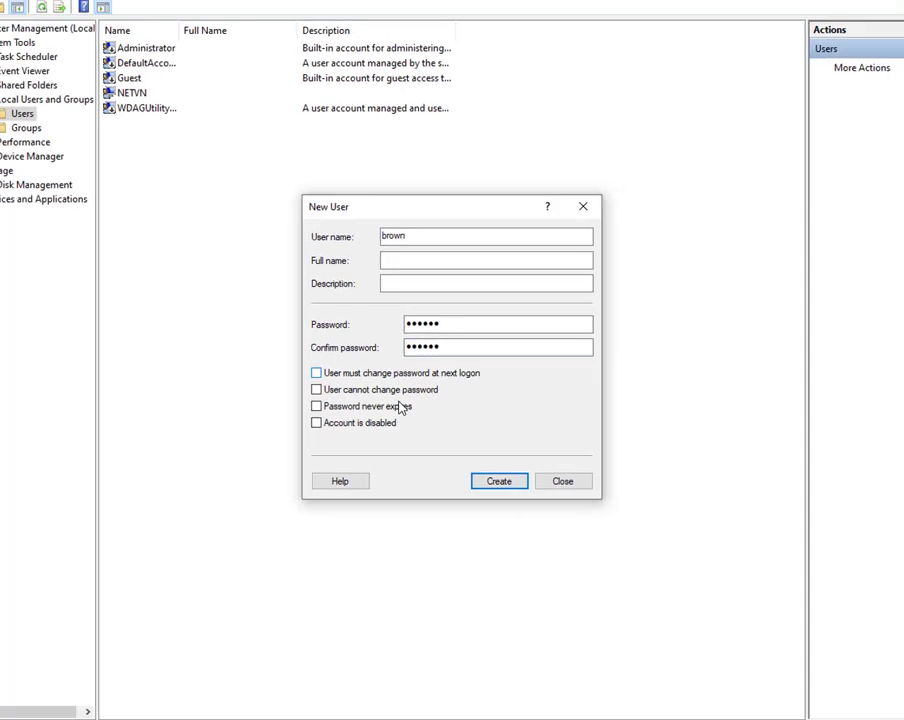
{"action": "left_click", "coordinate": [346, 467]}
{"action": "left_click", "coordinate": [486, 469]}
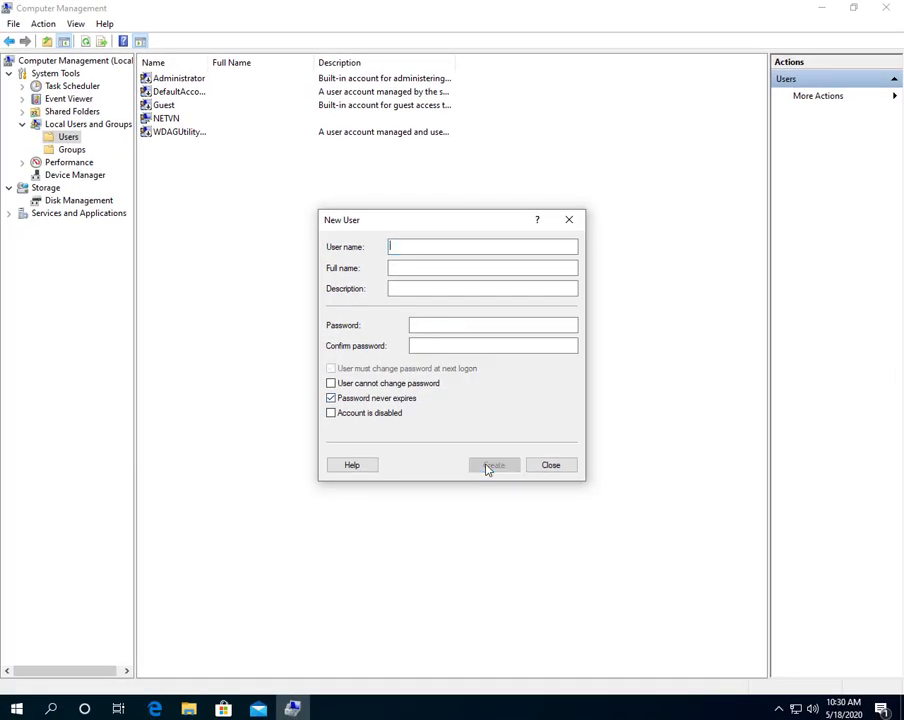
{"action": "left_click", "coordinate": [558, 471]}
Sort users by full name, check the johnson and smith accounts, and close Computer Management.
{"action": "left_click", "coordinate": [240, 62]}
{"action": "left_click", "coordinate": [234, 158]}
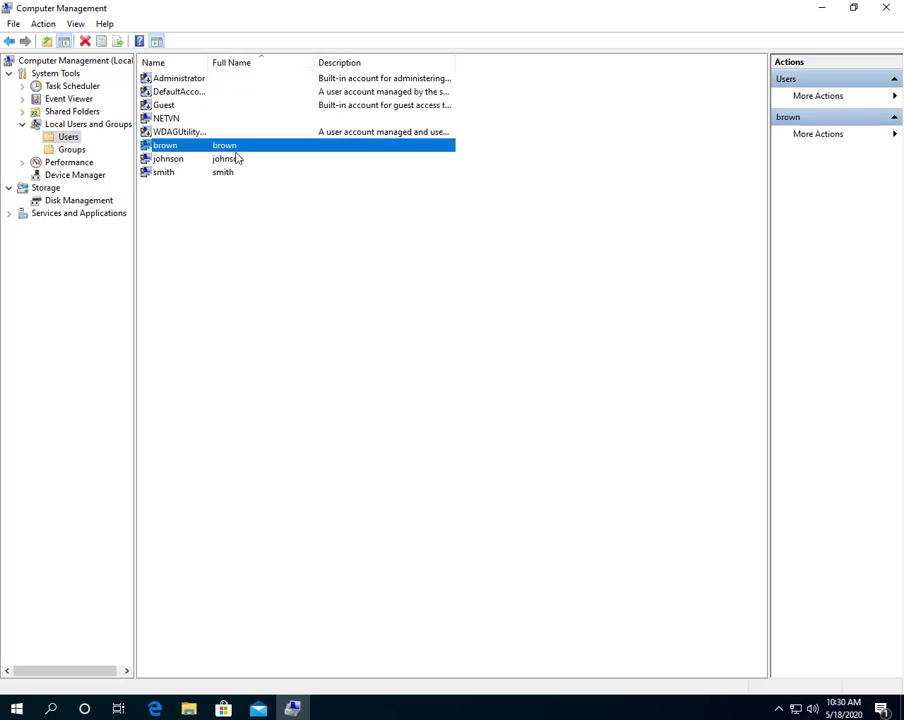
{"action": "left_click", "coordinate": [232, 174]}
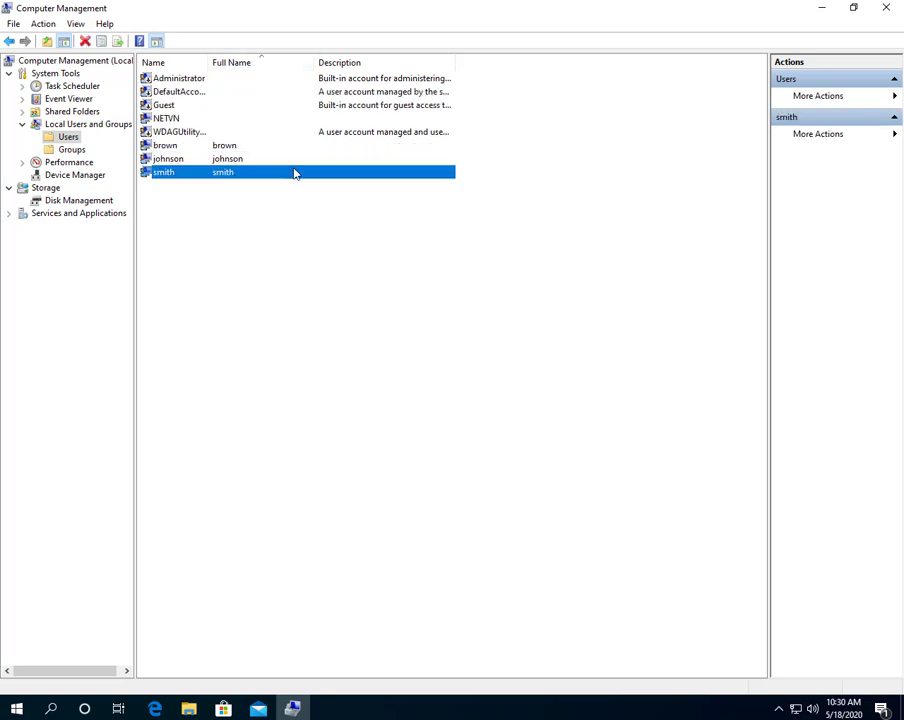
{"action": "left_click", "coordinate": [886, 7]}
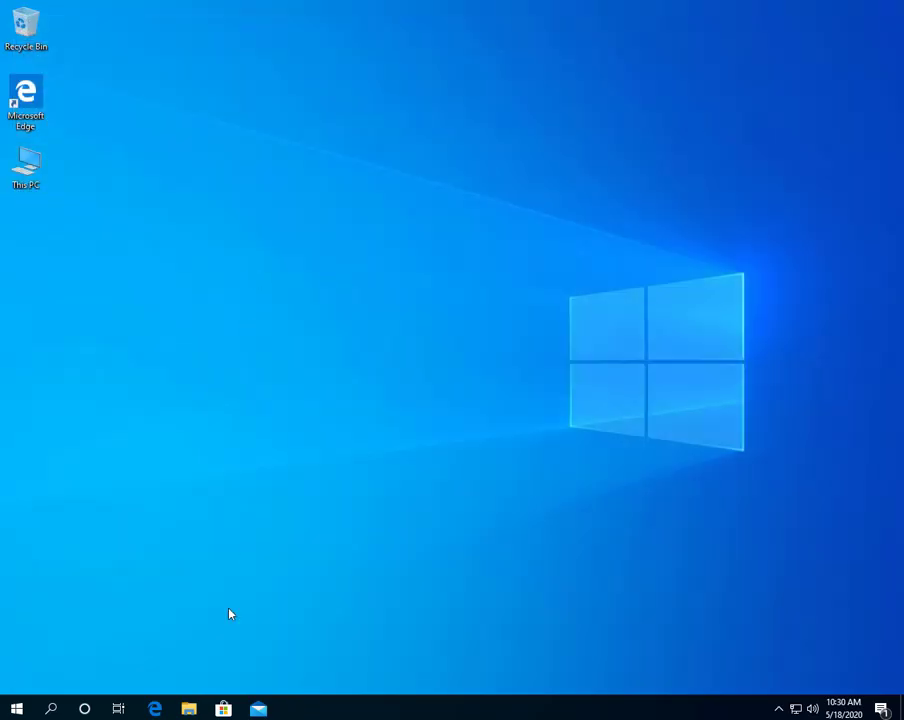
In File Explorer, go to DATA (E:)\Share and open the Brown folder's properties.
{"action": "key", "text": "super+e"}
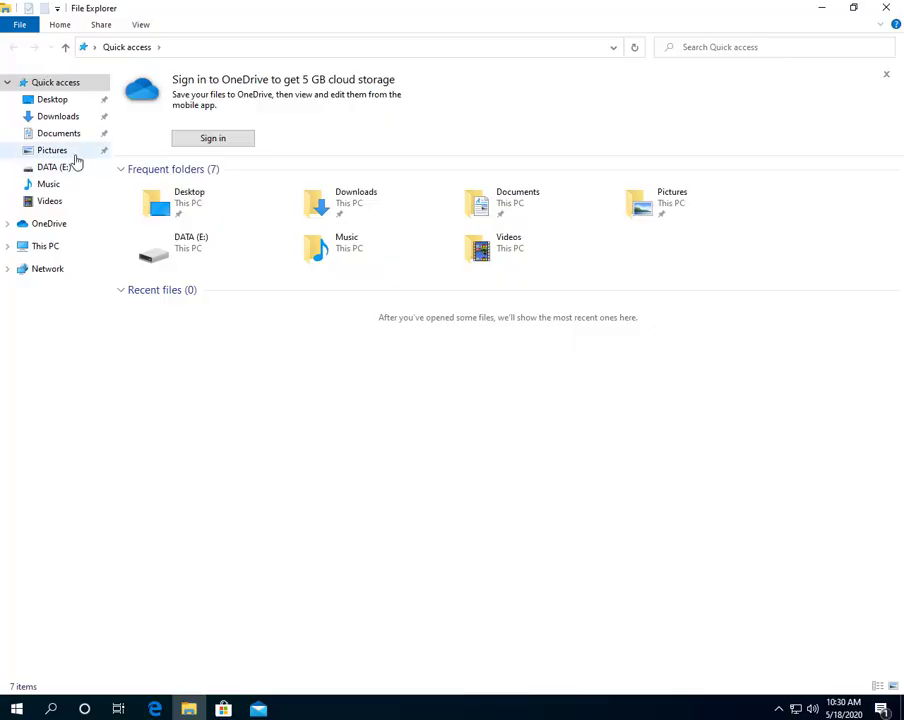
{"action": "left_click", "coordinate": [47, 253]}
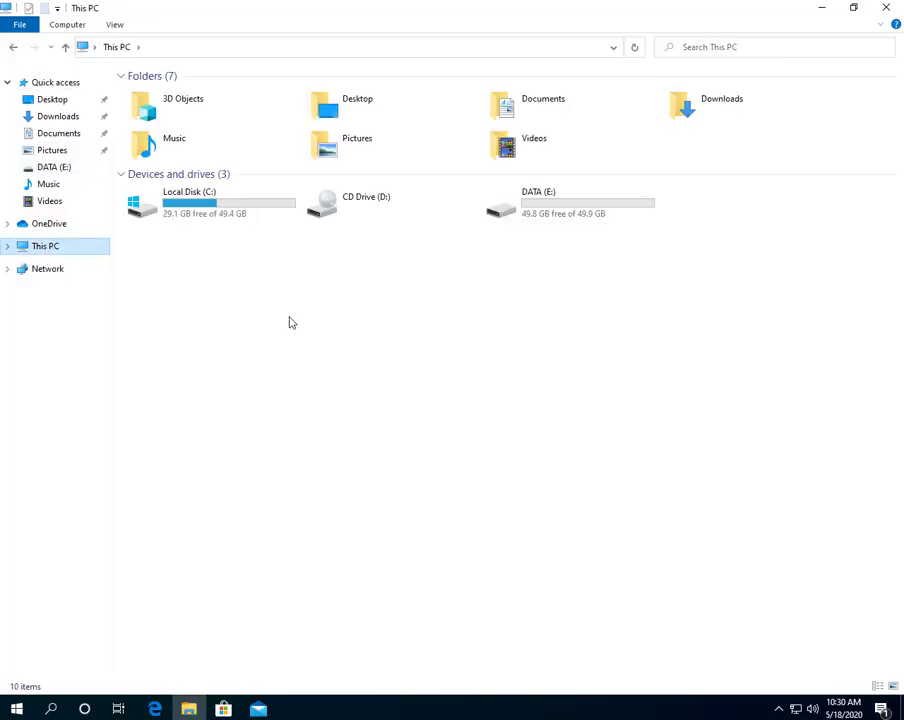
{"action": "double_click", "coordinate": [572, 221]}
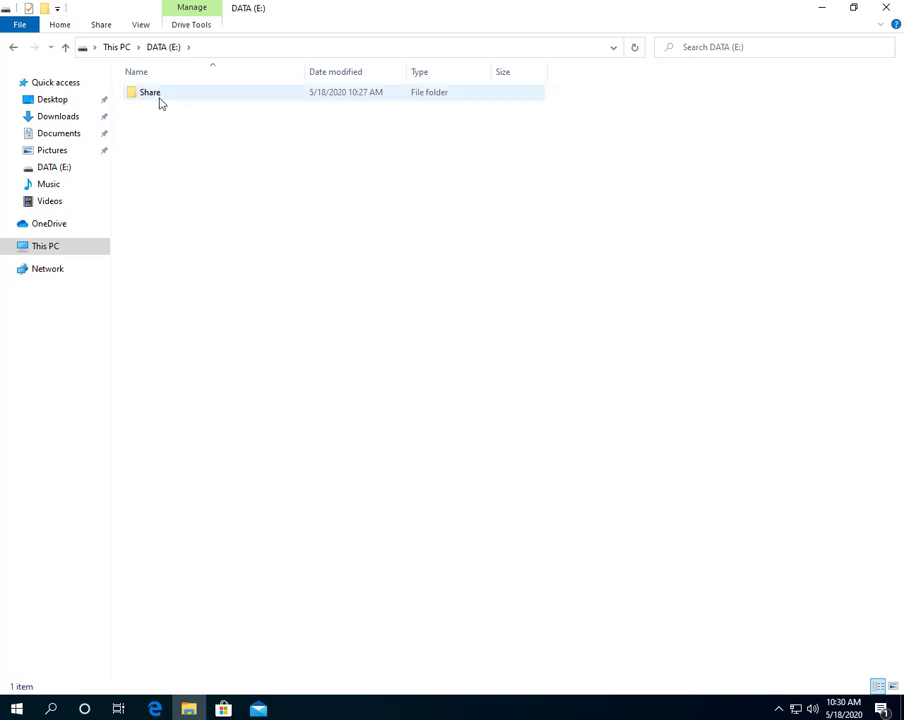
{"action": "double_click", "coordinate": [156, 96]}
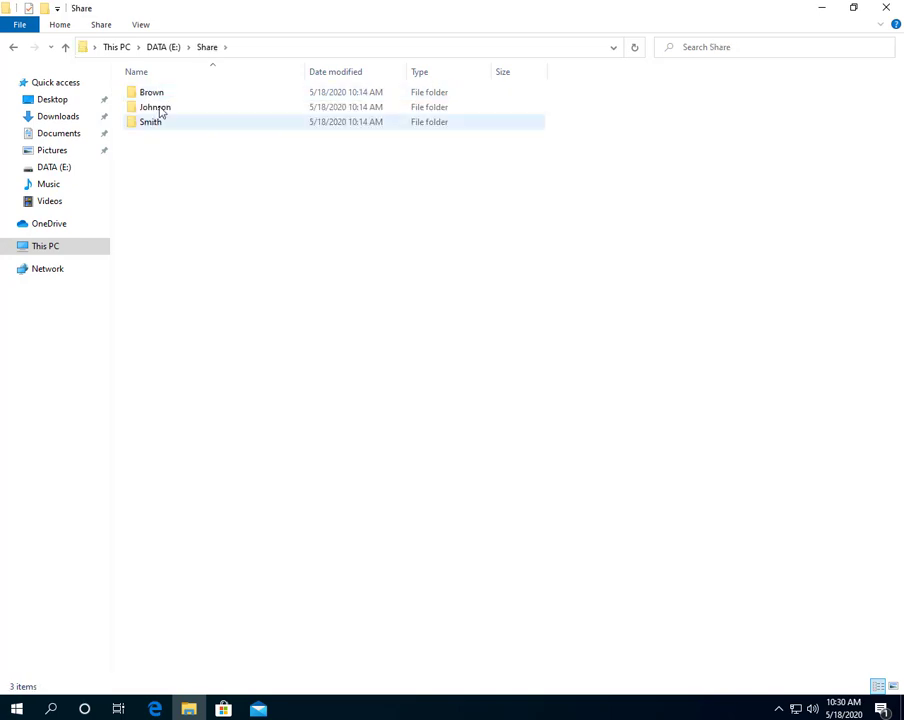
{"action": "left_click", "coordinate": [157, 95]}
{"action": "right_click", "coordinate": [157, 95]}
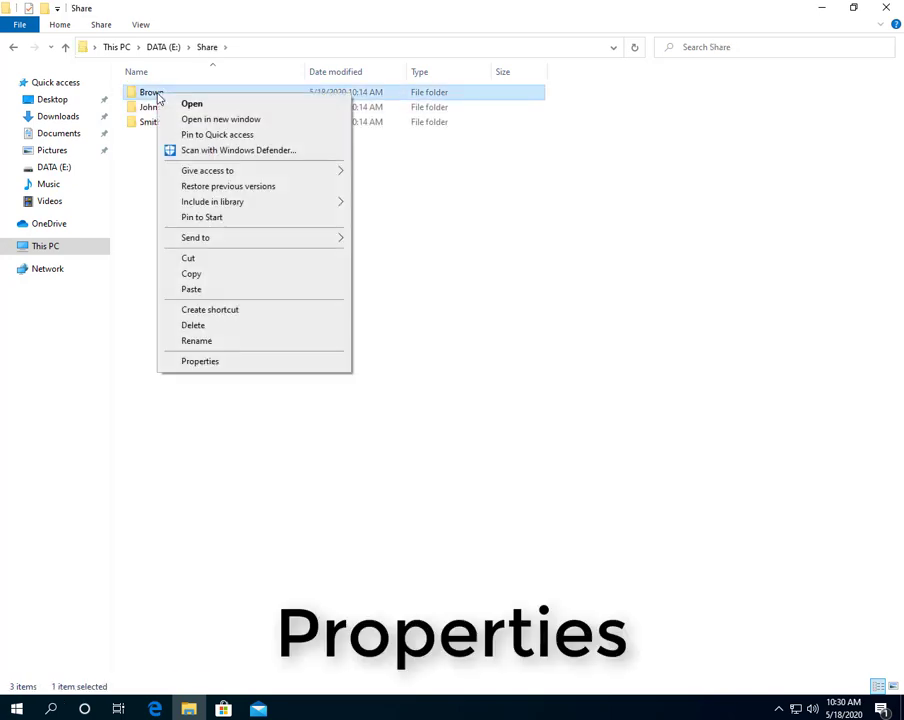
{"action": "left_click", "coordinate": [214, 360]}
Share the Brown folder with user brown at Read/Write permission.
{"action": "left_click", "coordinate": [218, 127]}
{"action": "left_click", "coordinate": [214, 228]}
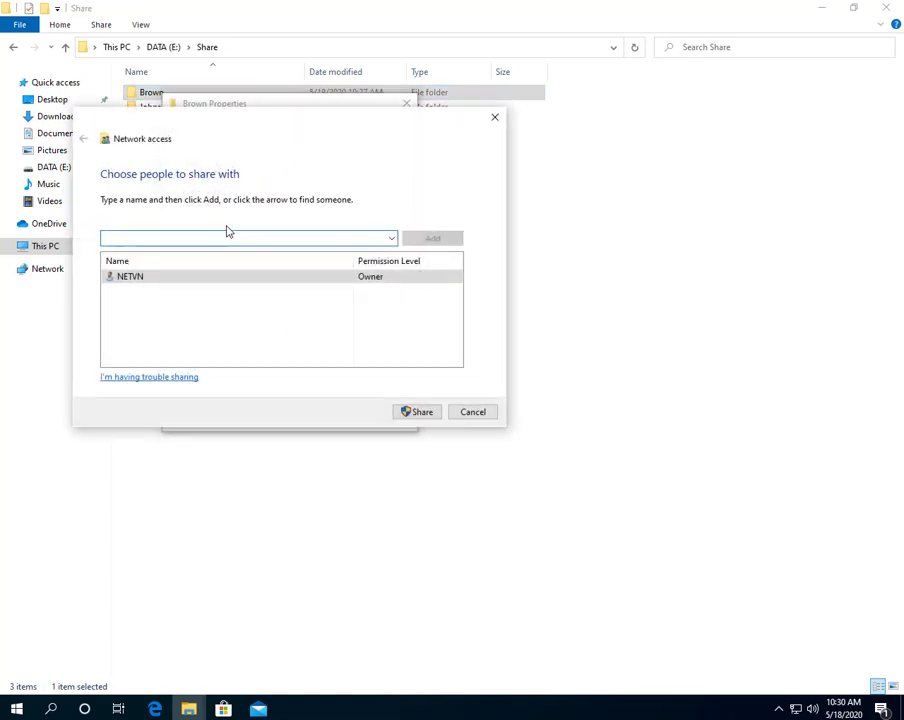
{"action": "left_click", "coordinate": [391, 238]}
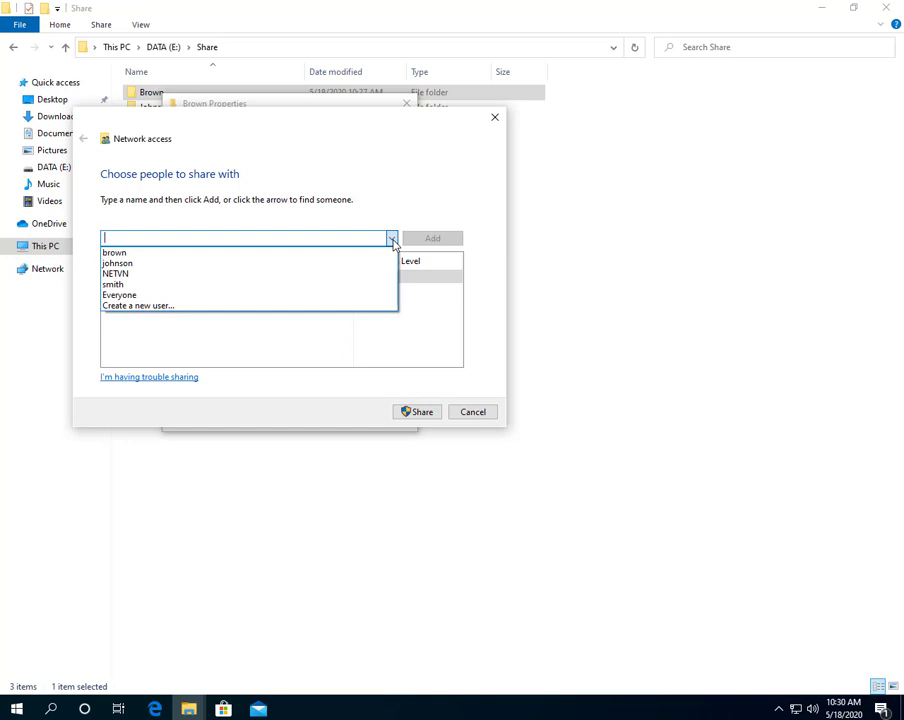
{"action": "left_click", "coordinate": [378, 253]}
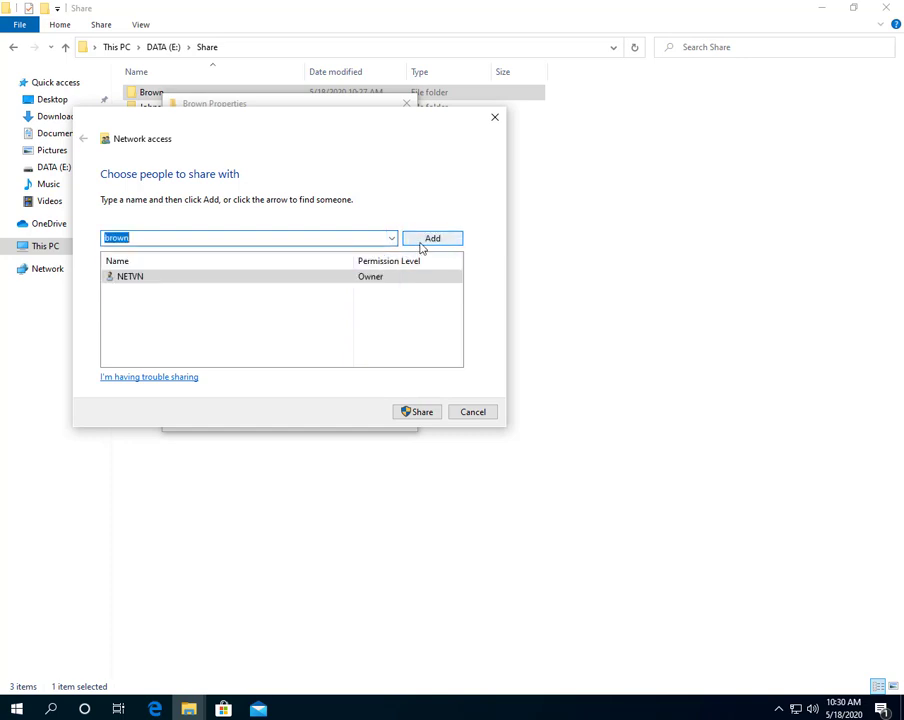
{"action": "left_click", "coordinate": [421, 242]}
{"action": "left_click", "coordinate": [381, 276]}
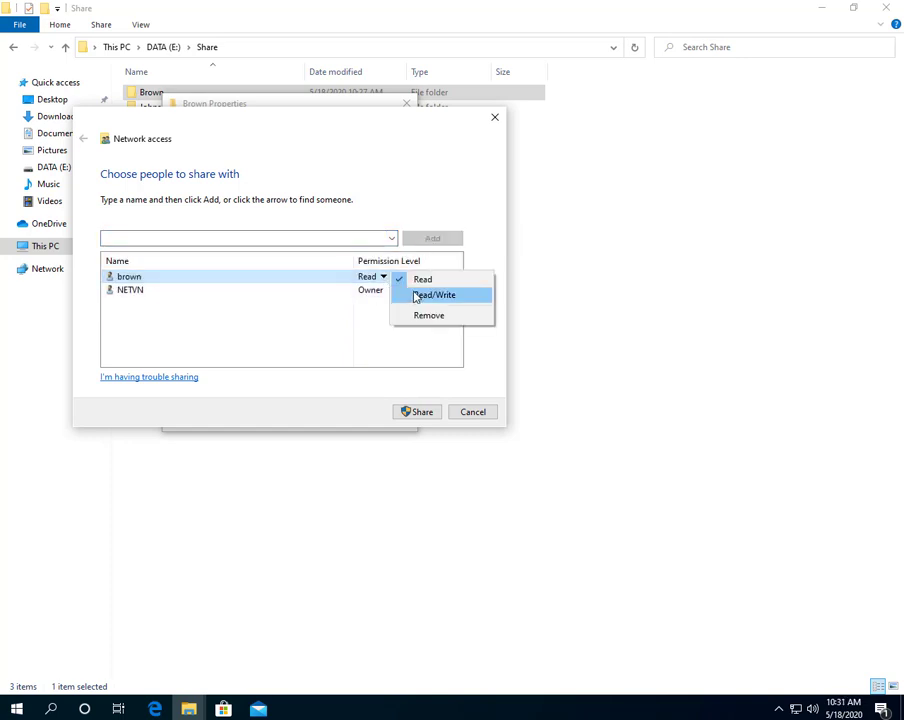
{"action": "left_click", "coordinate": [416, 294]}
{"action": "left_click", "coordinate": [422, 413]}
{"action": "left_click", "coordinate": [471, 413]}
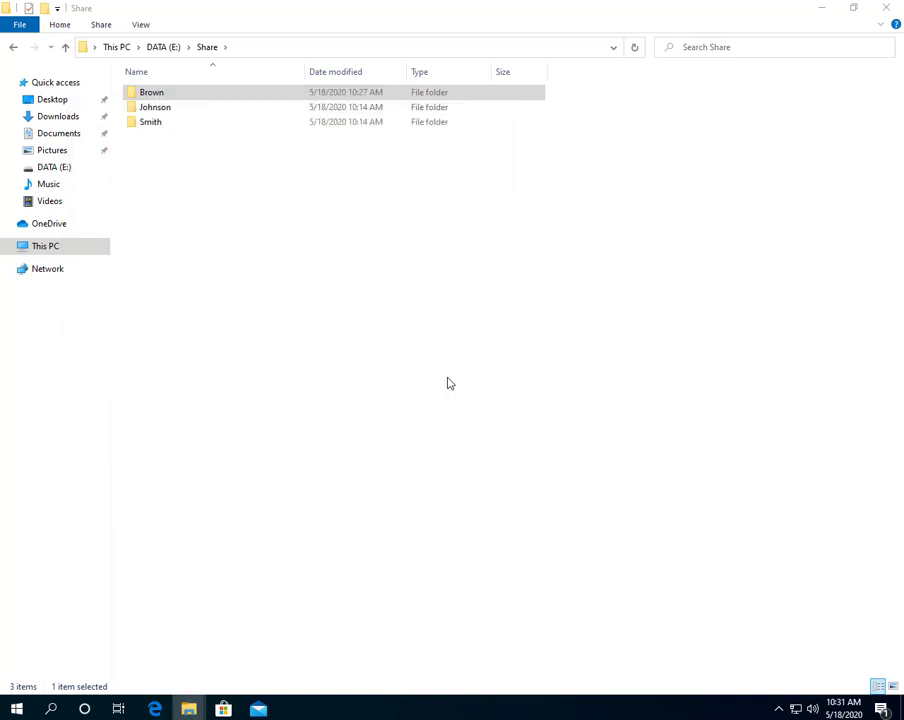
Remove Everyone from the Brown folder's advanced share permissions.
{"action": "right_click", "coordinate": [164, 97]}
{"action": "left_click", "coordinate": [231, 366]}
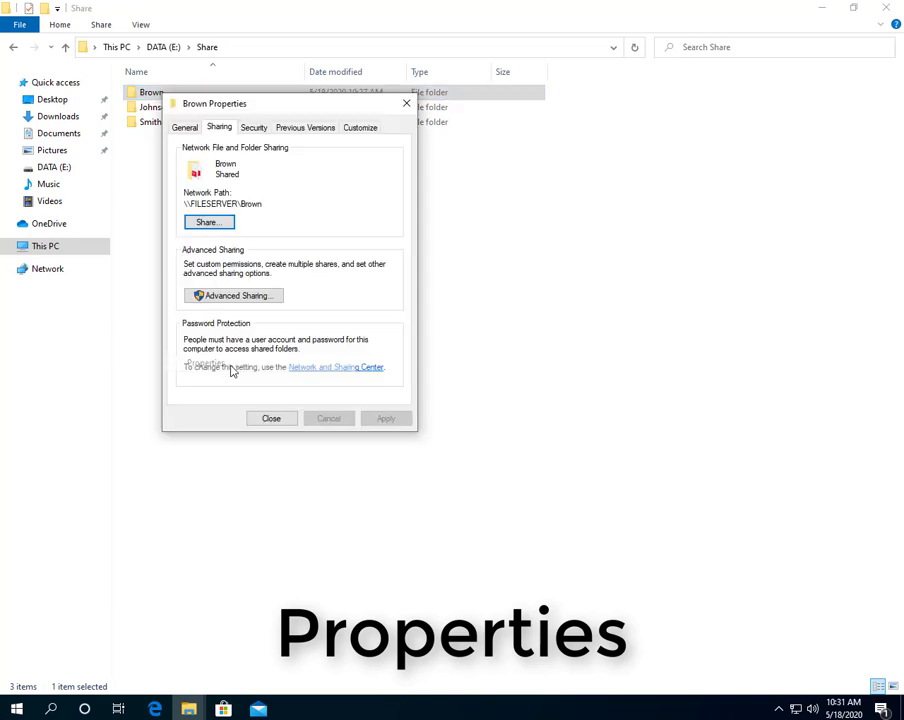
{"action": "left_click", "coordinate": [236, 296]}
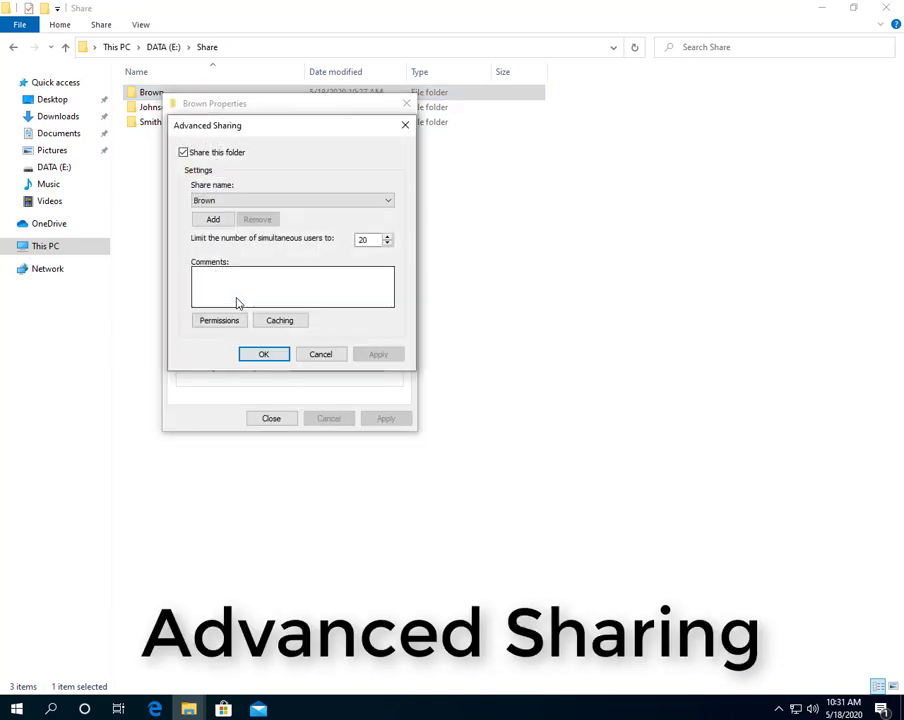
{"action": "left_click", "coordinate": [229, 322]}
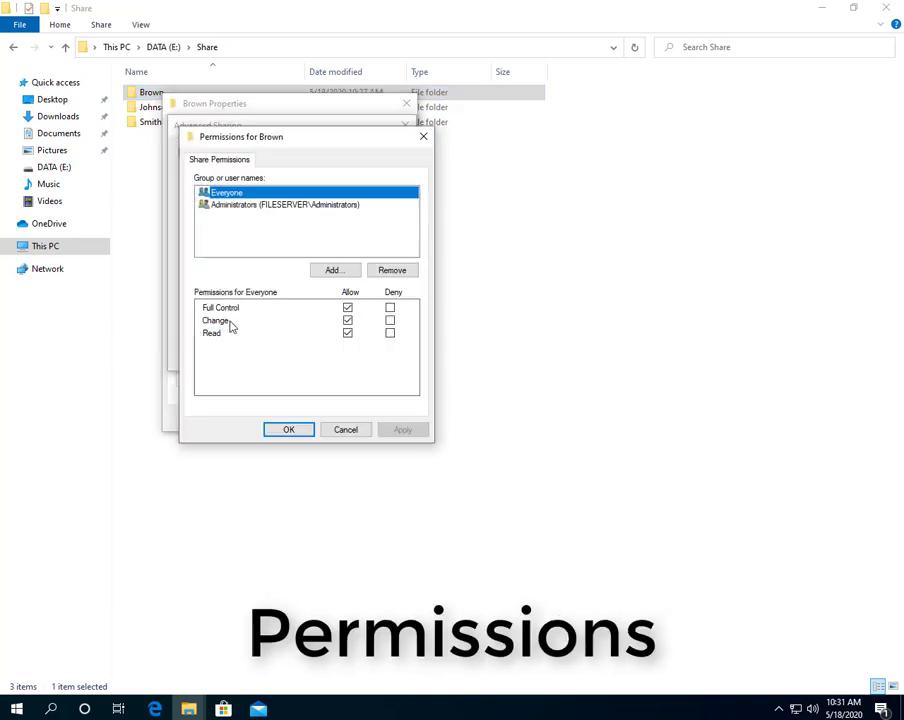
{"action": "left_click", "coordinate": [390, 271]}
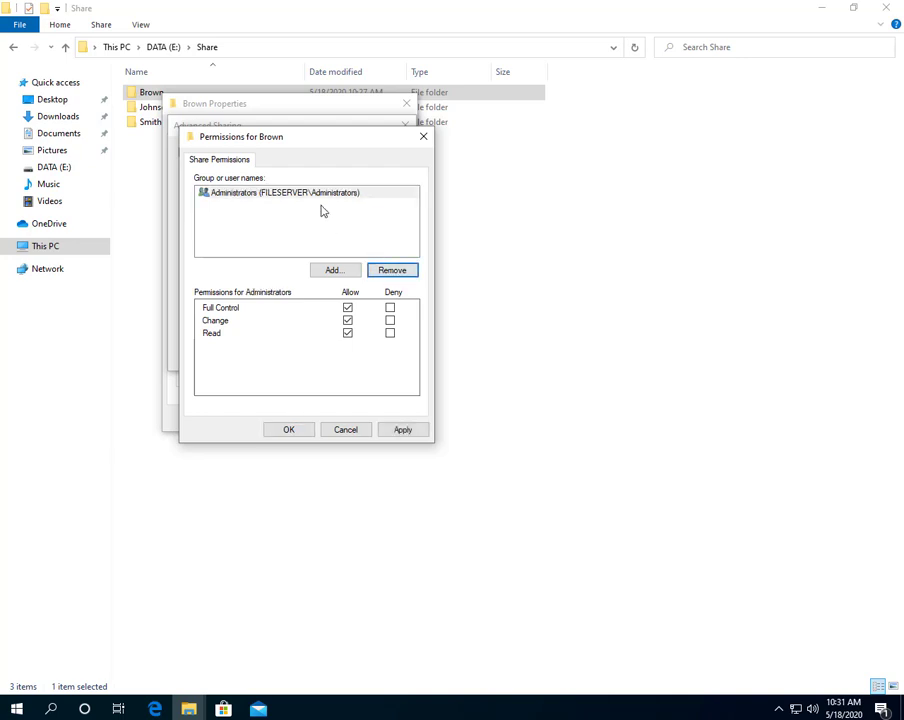
Add the brown account to the Brown share with Full Control allowed and save.
{"action": "left_click", "coordinate": [333, 269]}
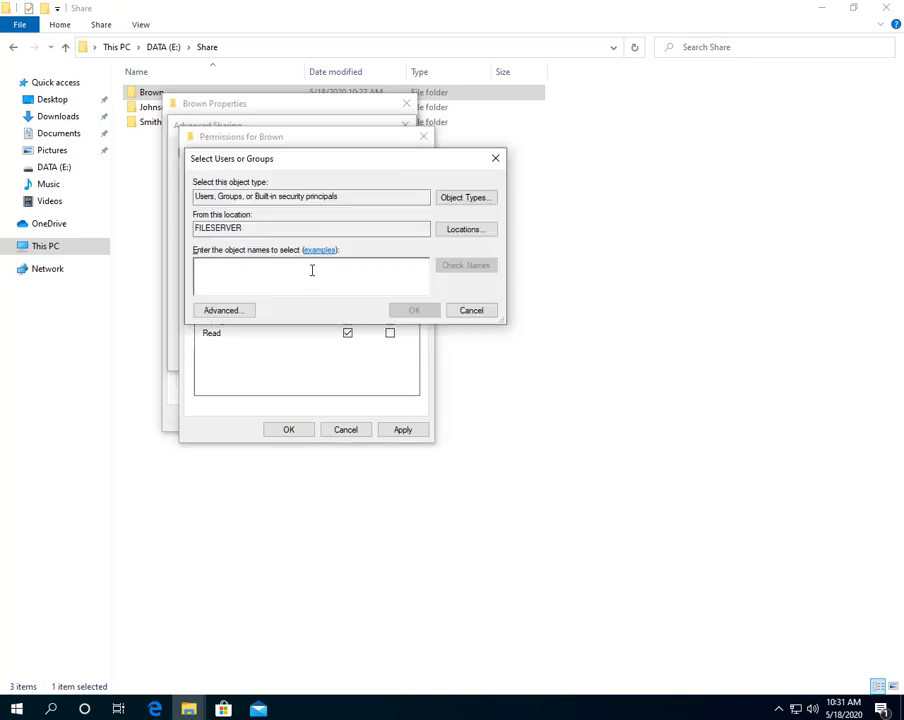
{"action": "type", "text": "brown"}
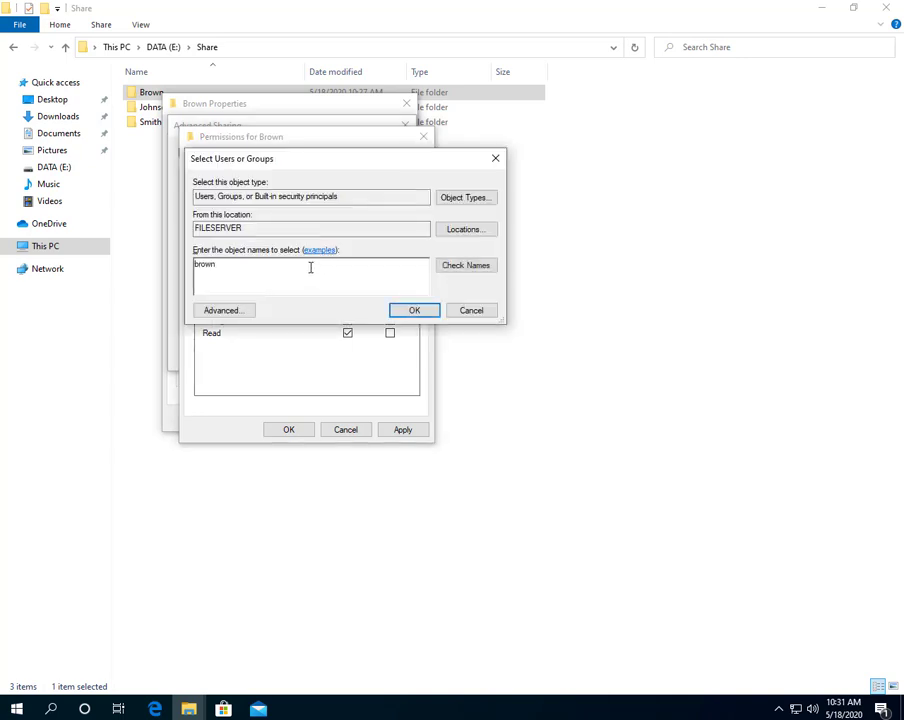
{"action": "left_click", "coordinate": [441, 268]}
{"action": "double_click", "coordinate": [280, 266]}
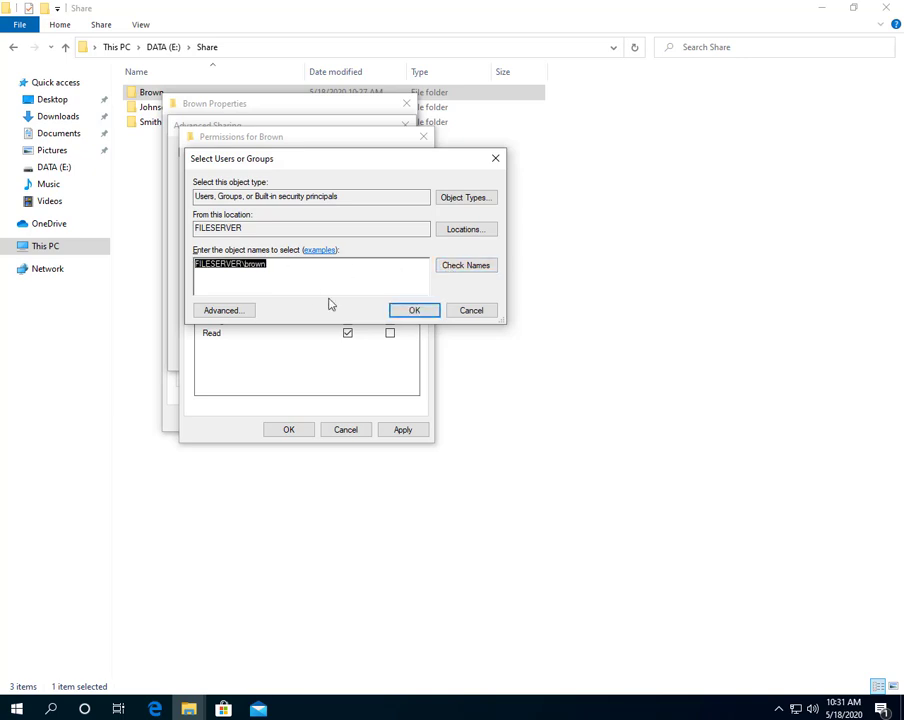
{"action": "left_click", "coordinate": [414, 312]}
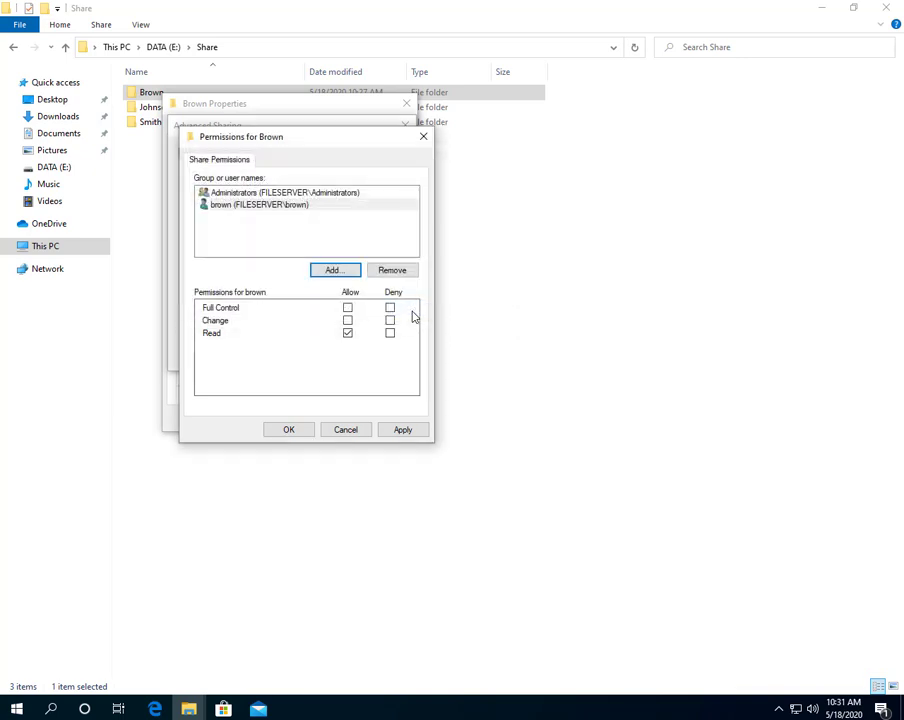
{"action": "left_click", "coordinate": [348, 309]}
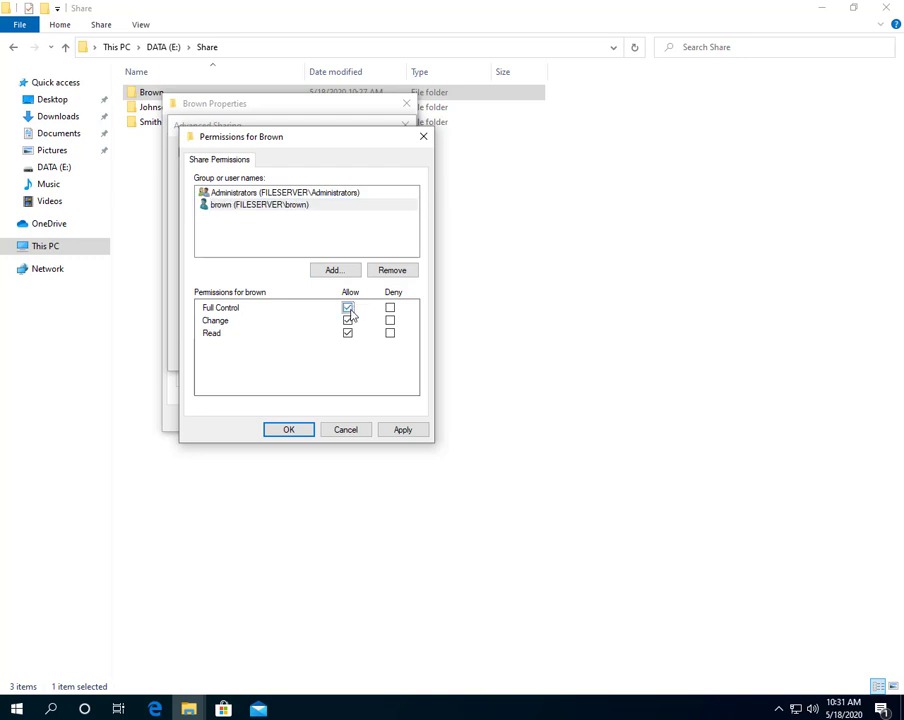
{"action": "left_click", "coordinate": [299, 431]}
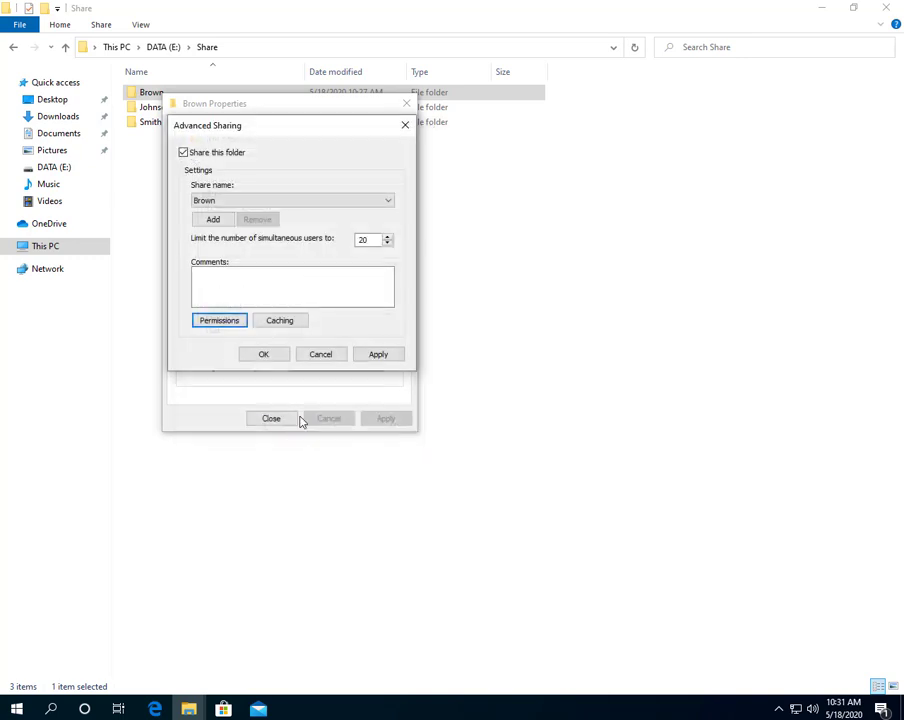
{"action": "left_click", "coordinate": [265, 355]}
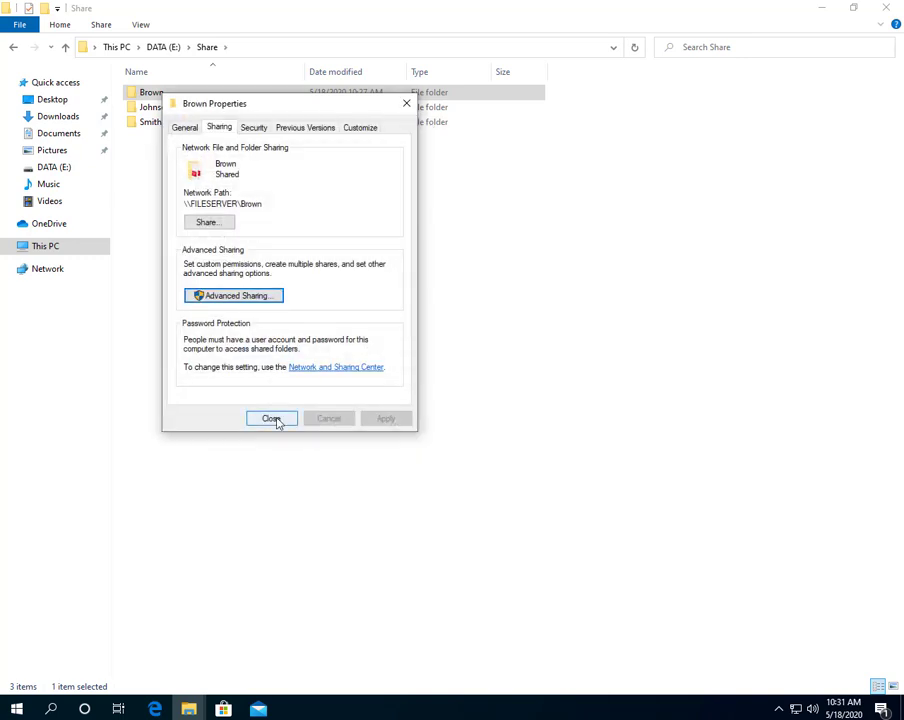
Close Brown's properties and open the Johnson folder's Sharing properties.
{"action": "left_click", "coordinate": [276, 420]}
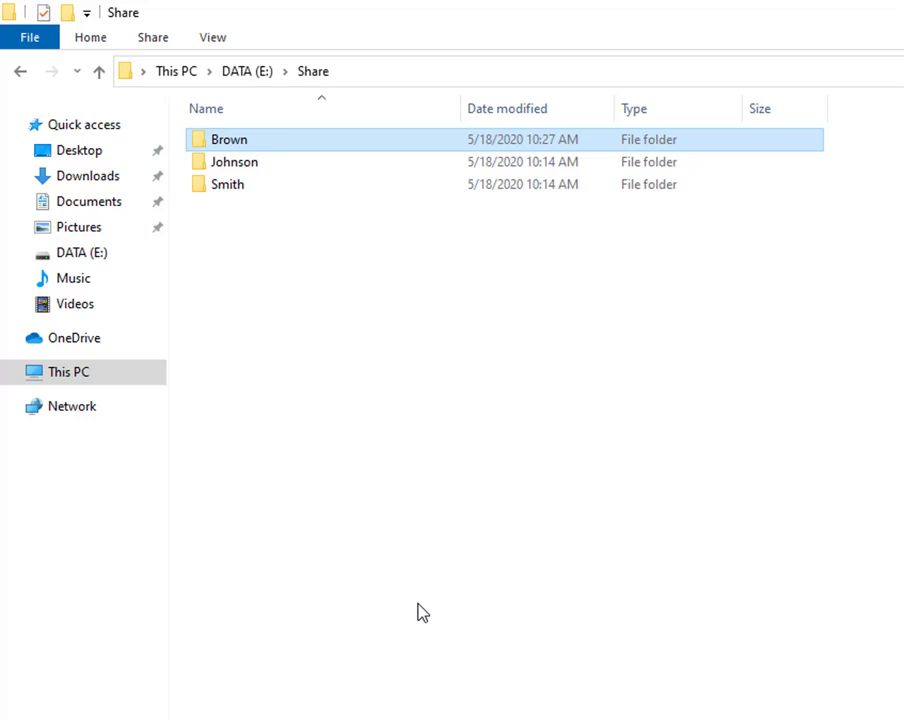
{"action": "left_click", "coordinate": [236, 163]}
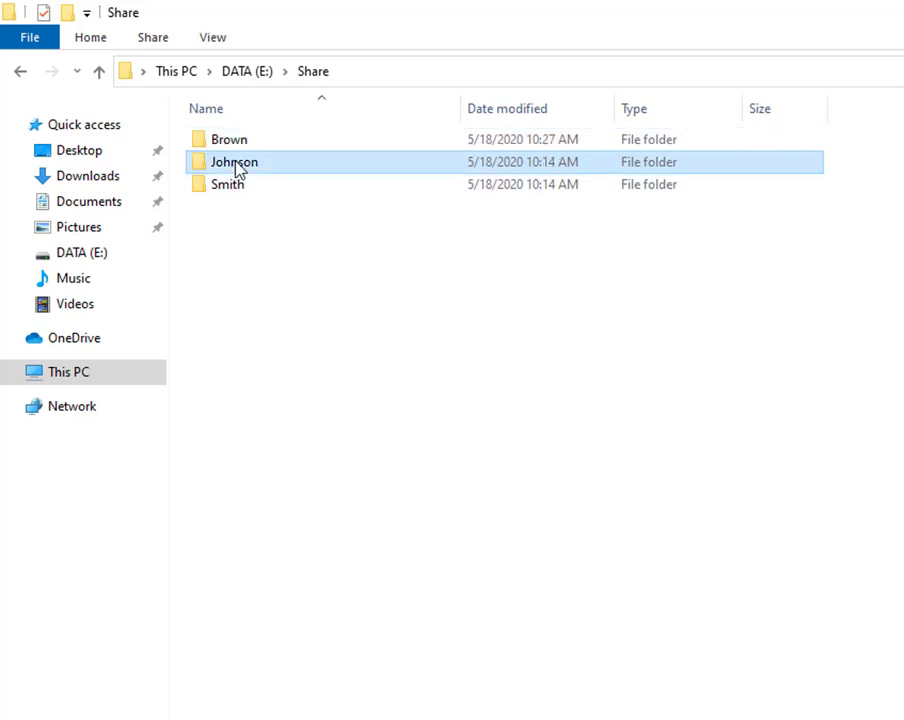
{"action": "right_click", "coordinate": [236, 166]}
{"action": "left_click", "coordinate": [303, 564]}
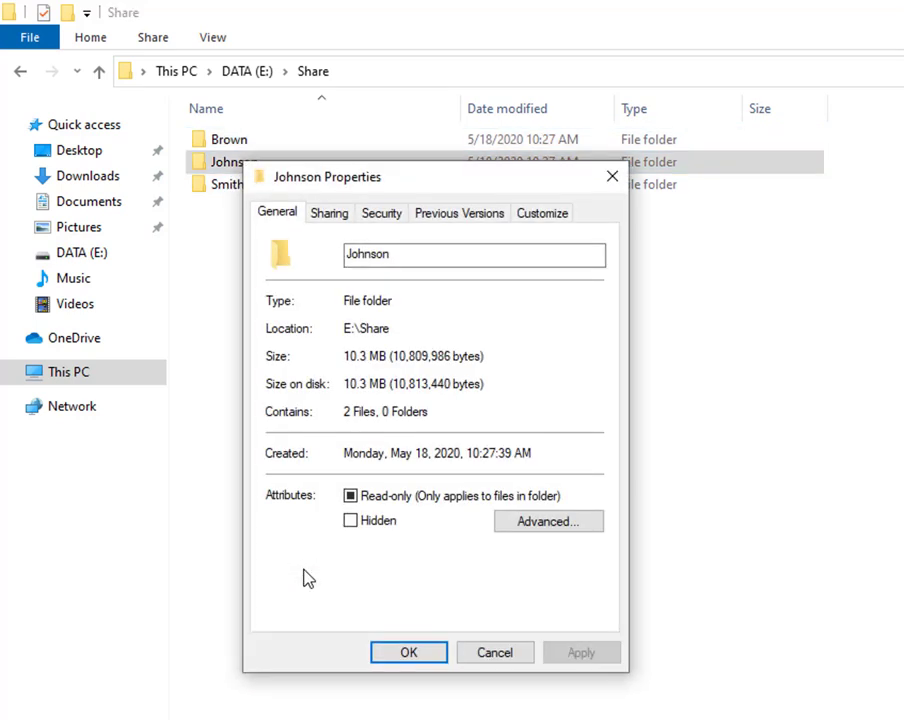
{"action": "left_click", "coordinate": [330, 214]}
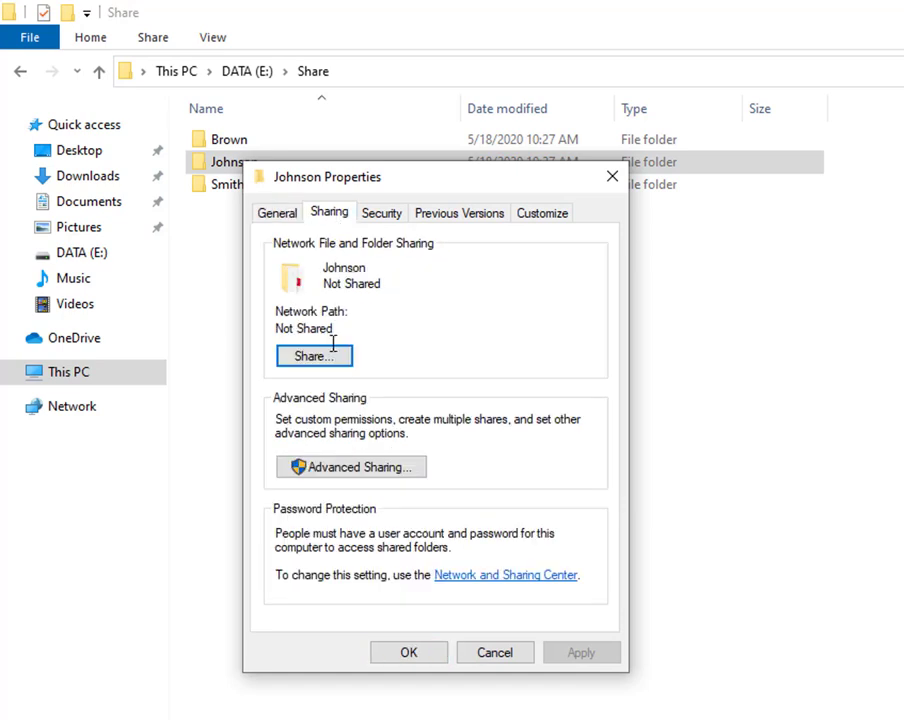
Share the Johnson folder with user johnson at Read/Write permission.
{"action": "left_click", "coordinate": [333, 353]}
{"action": "left_click", "coordinate": [590, 380]}
{"action": "left_click", "coordinate": [539, 418]}
{"action": "left_click", "coordinate": [651, 381]}
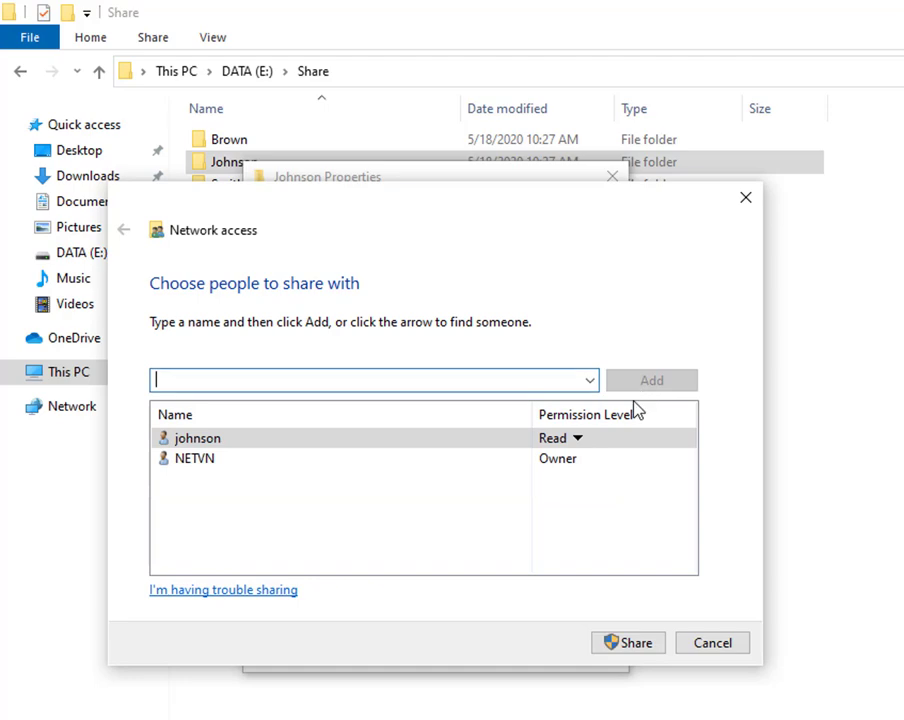
{"action": "left_click", "coordinate": [574, 438]}
{"action": "left_click", "coordinate": [612, 473]}
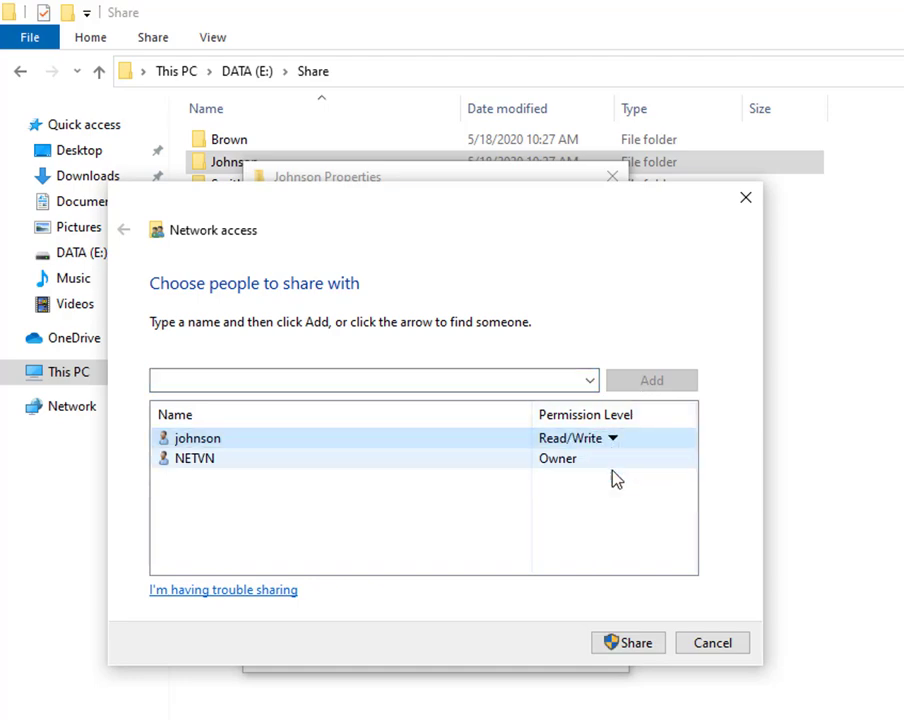
{"action": "left_click", "coordinate": [636, 643]}
{"action": "left_click", "coordinate": [710, 639]}
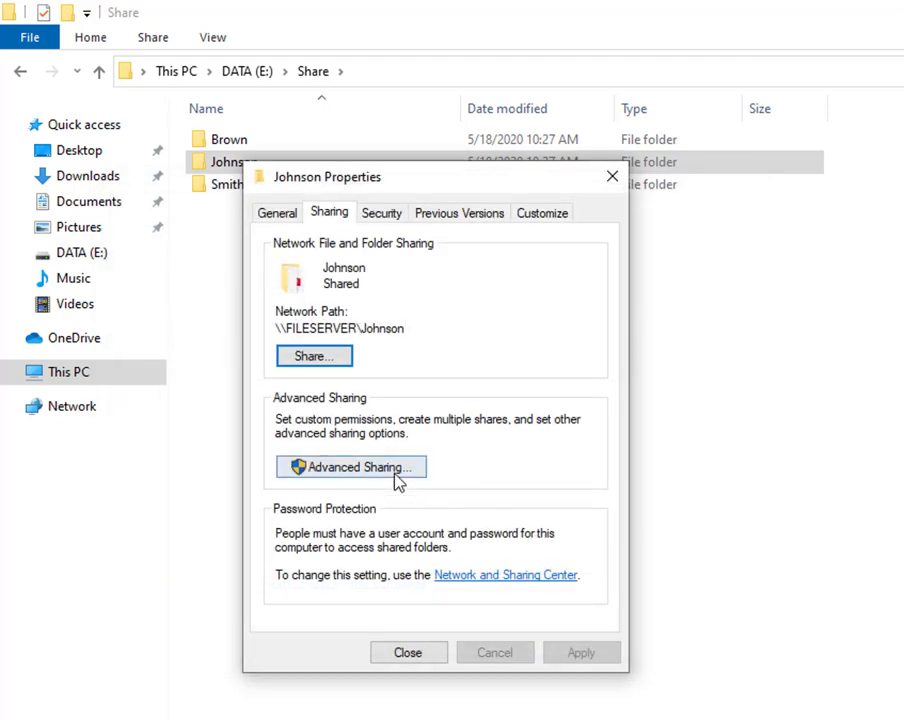
Remove Everyone from the Johnson folder's advanced share permissions.
{"action": "left_click", "coordinate": [396, 470]}
{"action": "left_click", "coordinate": [349, 506]}
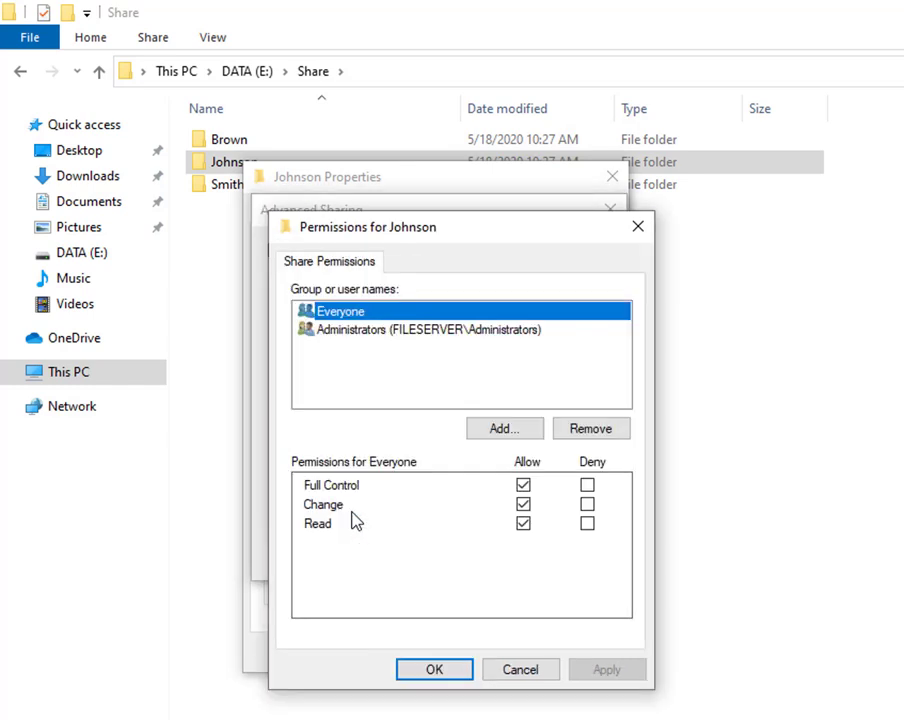
{"action": "left_click", "coordinate": [578, 424]}
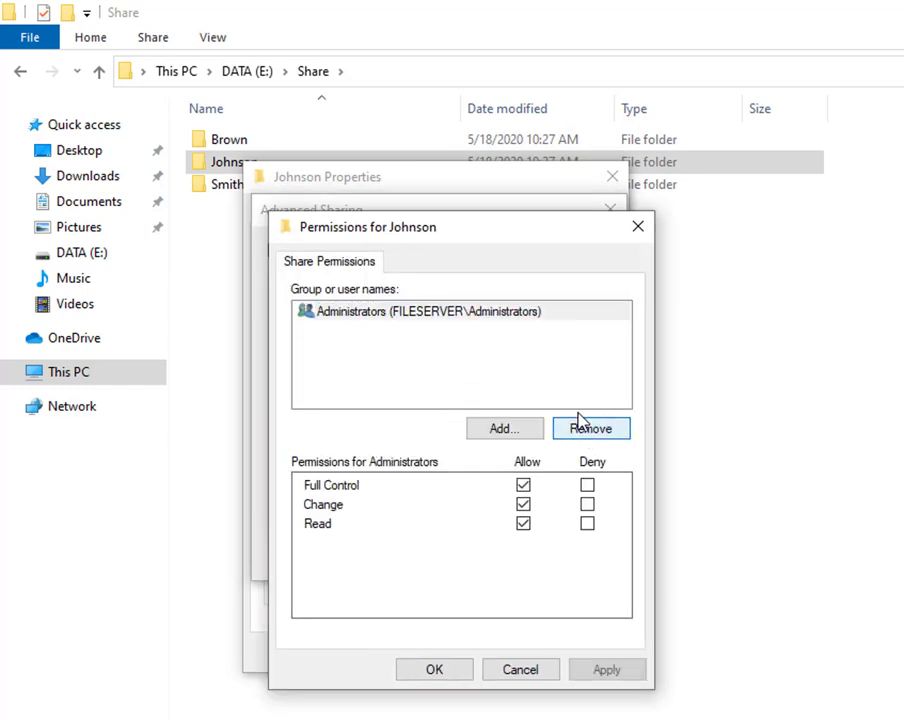
Add johnson to the Johnson share with Full Control allowed and confirm both dialogs.
{"action": "left_click", "coordinate": [503, 428]}
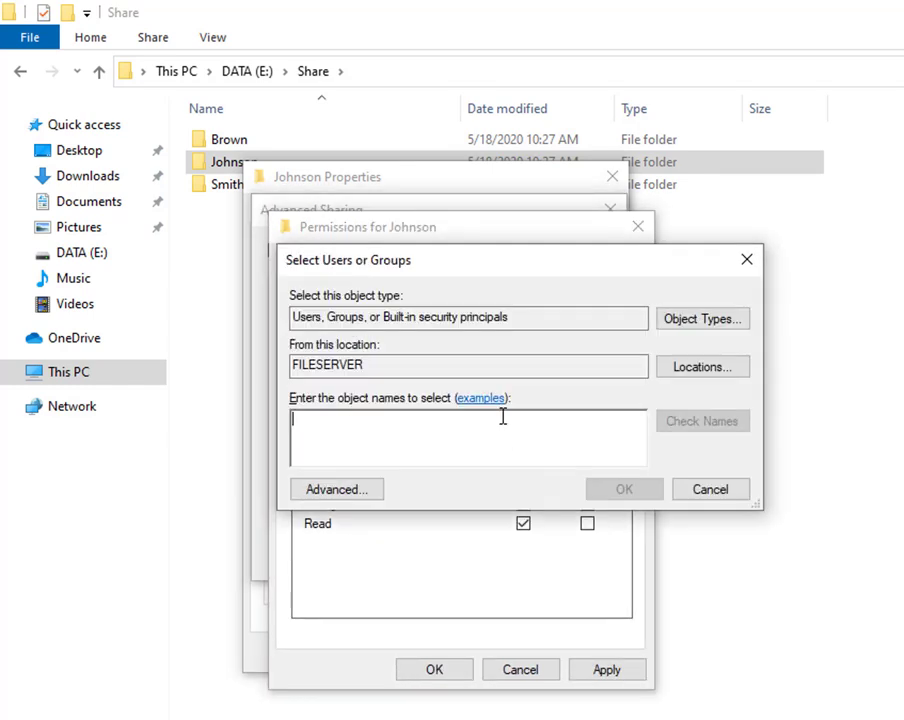
{"action": "type", "text": "john"}
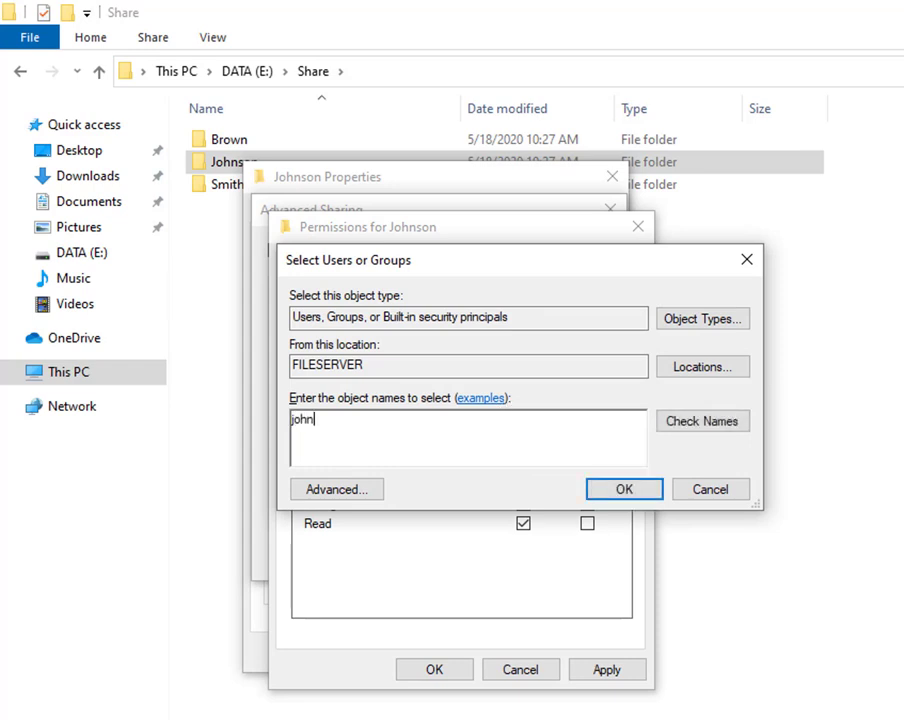
{"action": "type", "text": "son"}
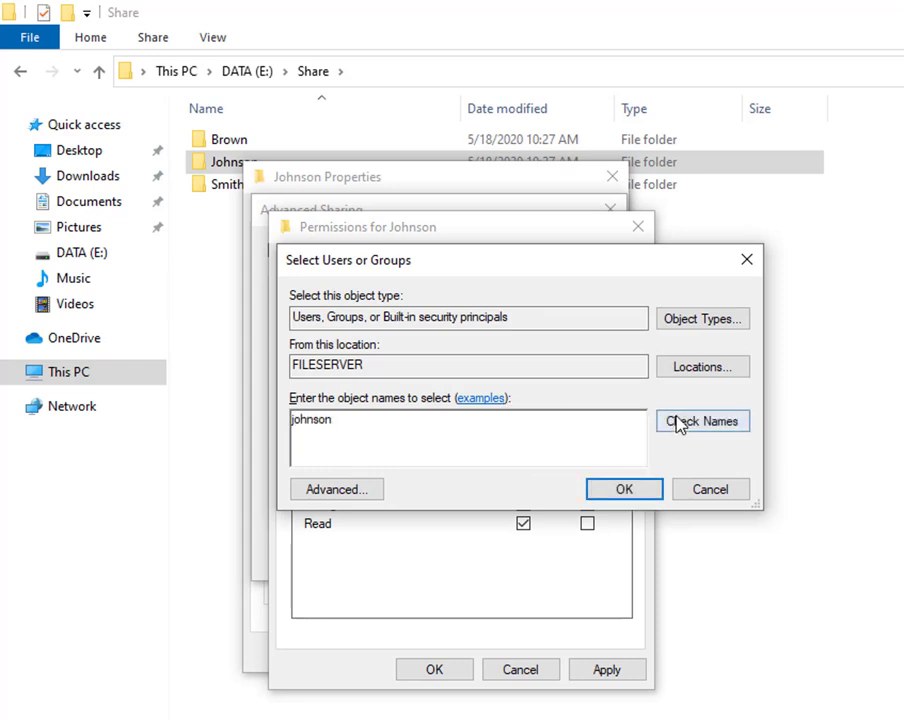
{"action": "left_click", "coordinate": [680, 421]}
{"action": "left_click_drag", "start_coordinate": [293, 420], "coordinate": [578, 505]}
{"action": "left_click", "coordinate": [596, 492]}
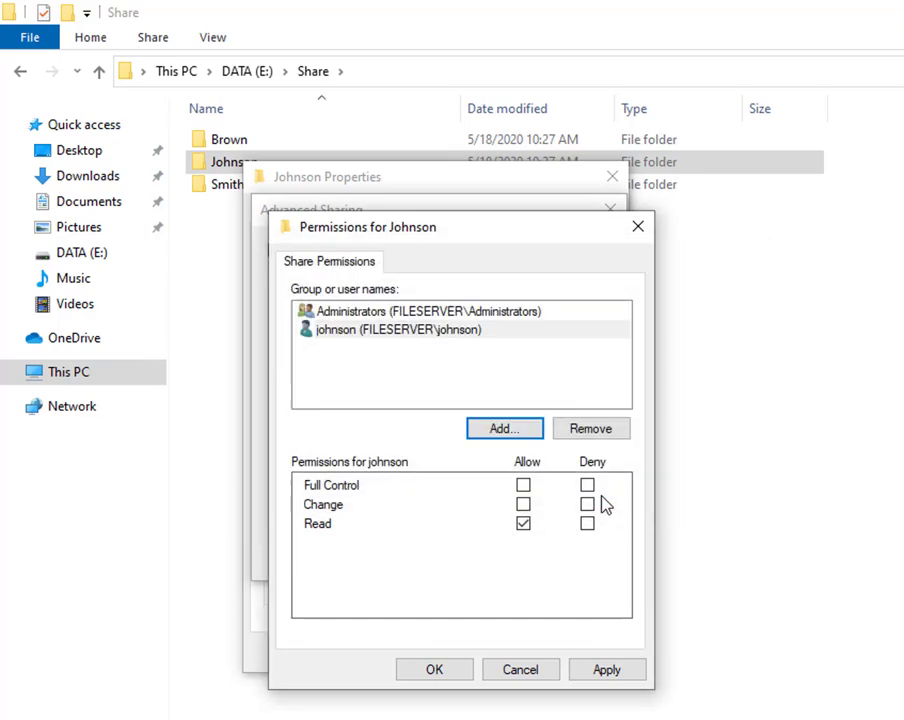
{"action": "left_click", "coordinate": [460, 332]}
{"action": "left_click", "coordinate": [523, 485]}
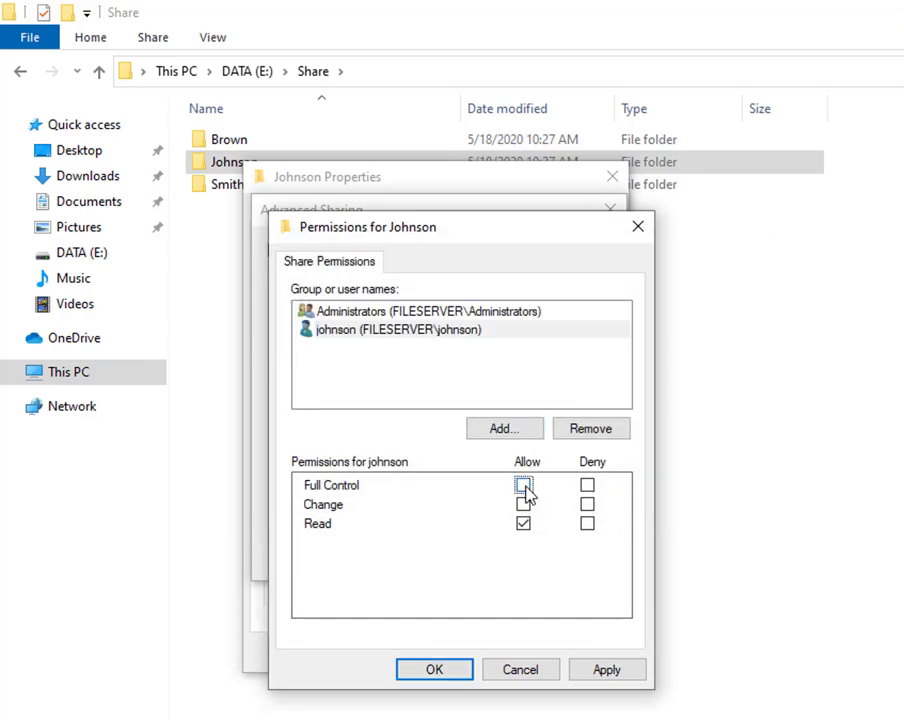
{"action": "left_click", "coordinate": [440, 672]}
{"action": "left_click", "coordinate": [410, 558]}
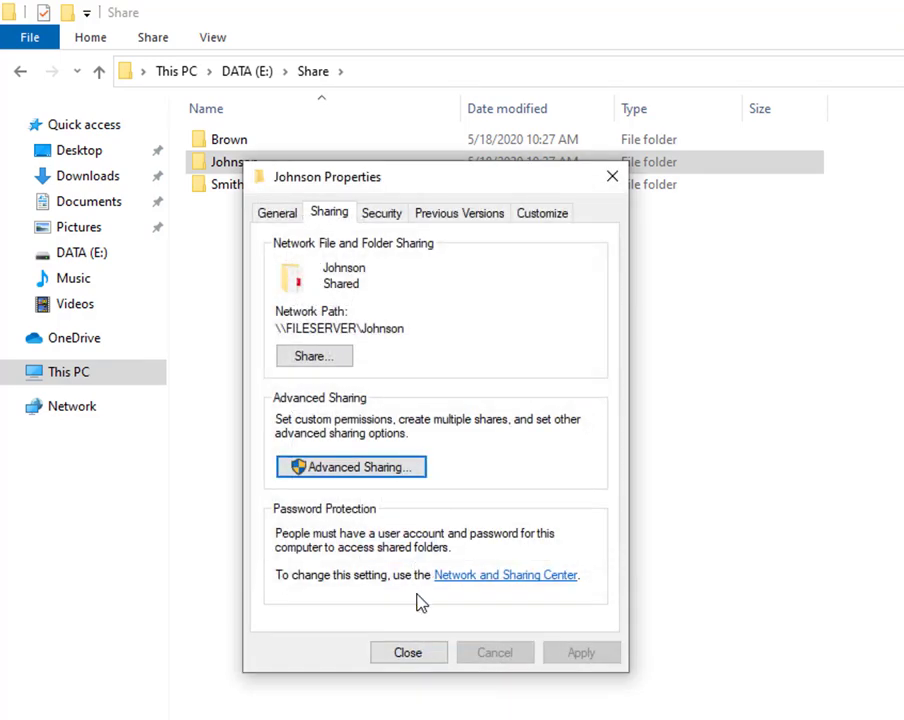
Close Johnson's properties and open the Smith folder's Sharing properties.
{"action": "left_click", "coordinate": [410, 652]}
{"action": "left_click", "coordinate": [243, 189]}
{"action": "right_click", "coordinate": [245, 199]}
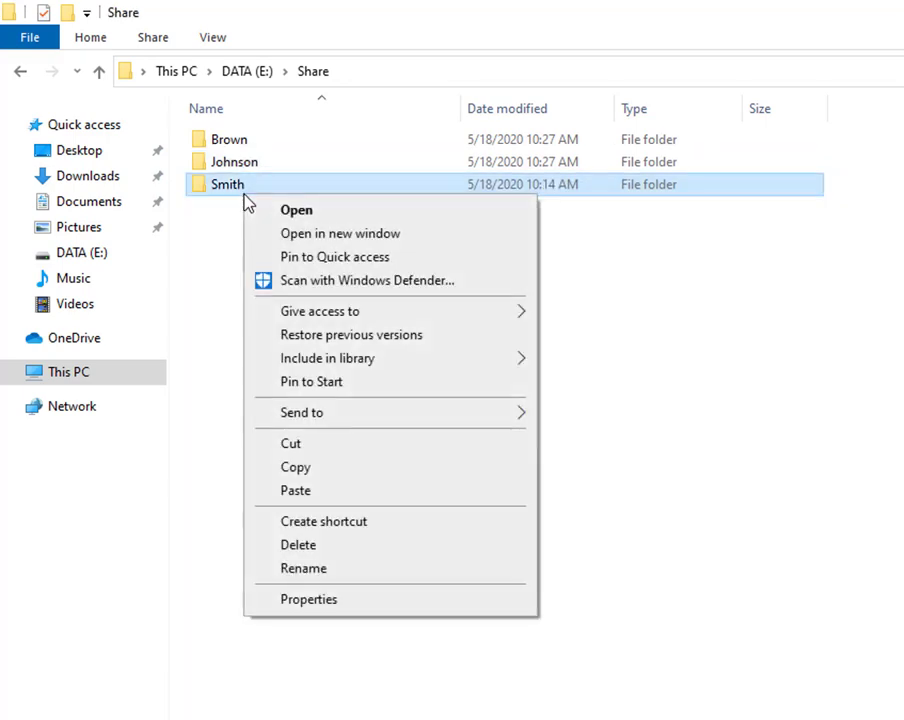
{"action": "left_click", "coordinate": [312, 600]}
{"action": "left_click", "coordinate": [339, 249]}
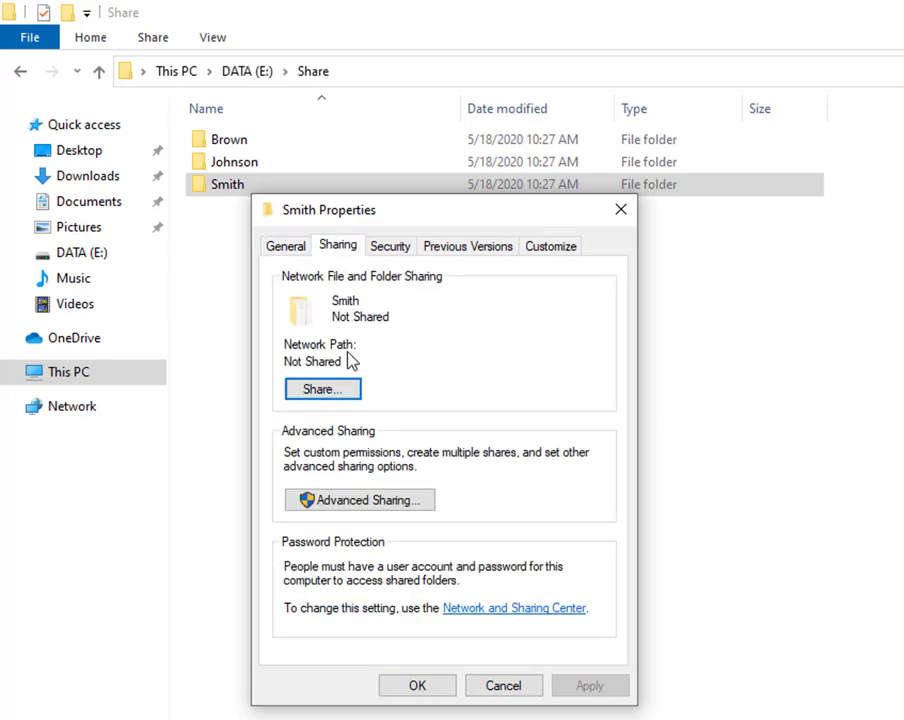
Share the Smith folder with user smith at Read/Write permission.
{"action": "left_click", "coordinate": [346, 394]}
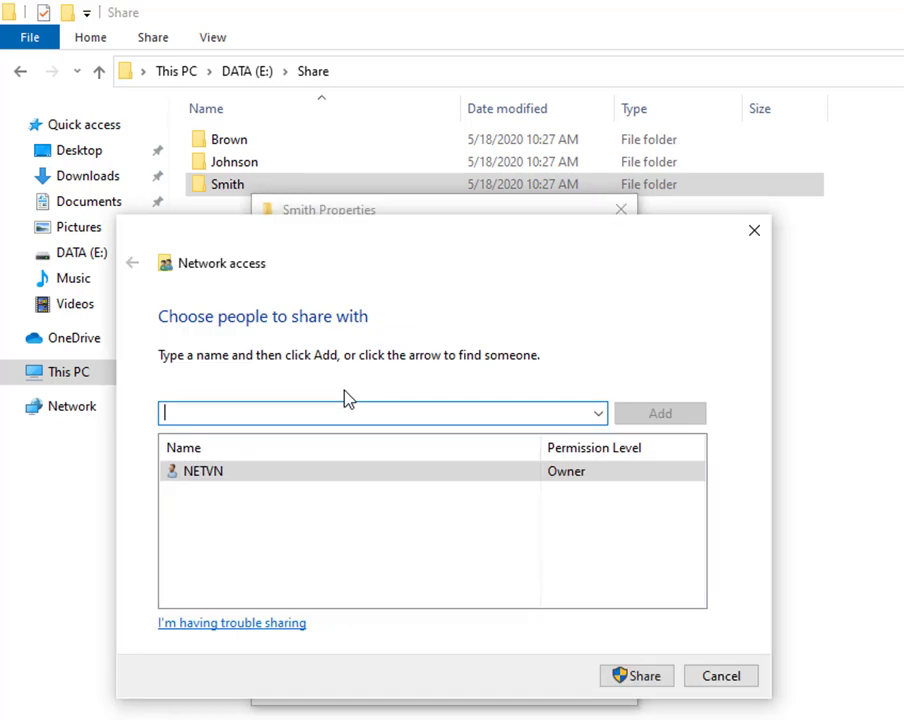
{"action": "left_click", "coordinate": [598, 414]}
{"action": "left_click", "coordinate": [494, 484]}
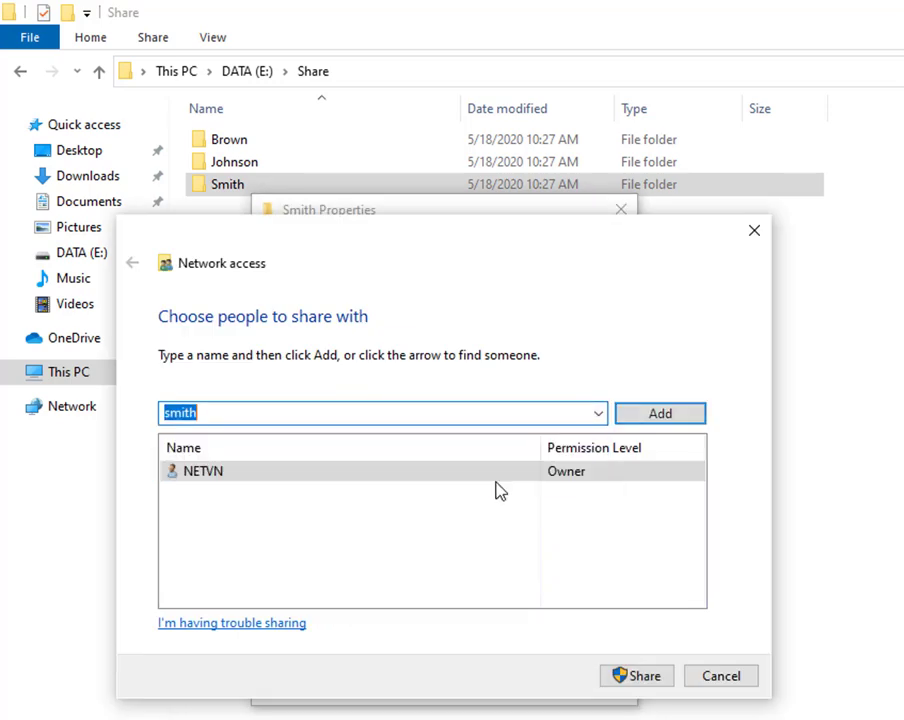
{"action": "left_click", "coordinate": [645, 414]}
{"action": "left_click", "coordinate": [584, 492]}
{"action": "left_click", "coordinate": [606, 518]}
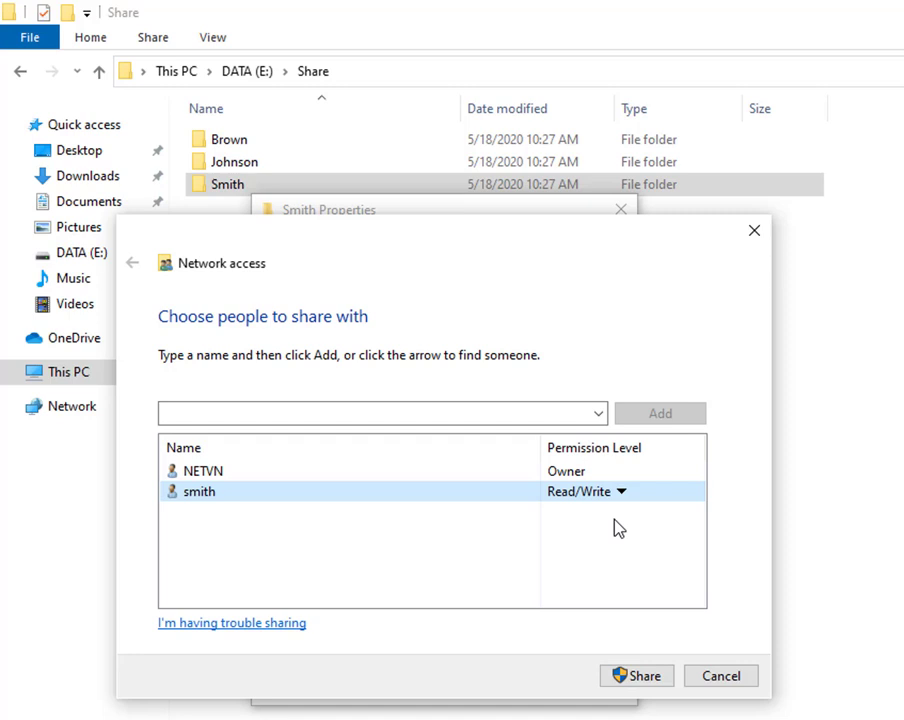
{"action": "left_click", "coordinate": [628, 673]}
{"action": "left_click", "coordinate": [723, 677]}
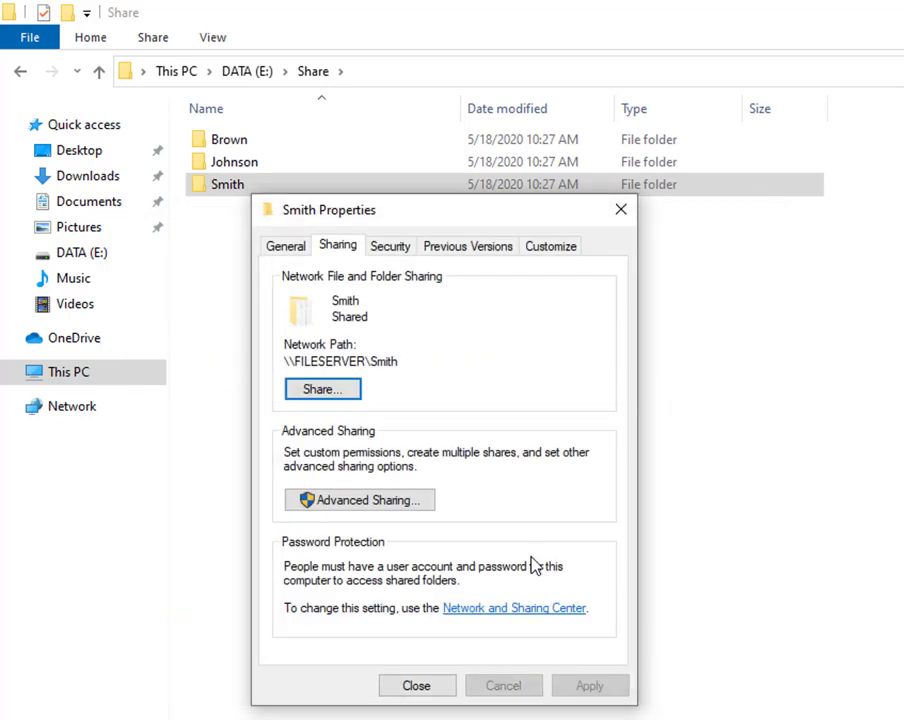
Remove Everyone from the Smith folder's advanced share permissions.
{"action": "left_click", "coordinate": [395, 509]}
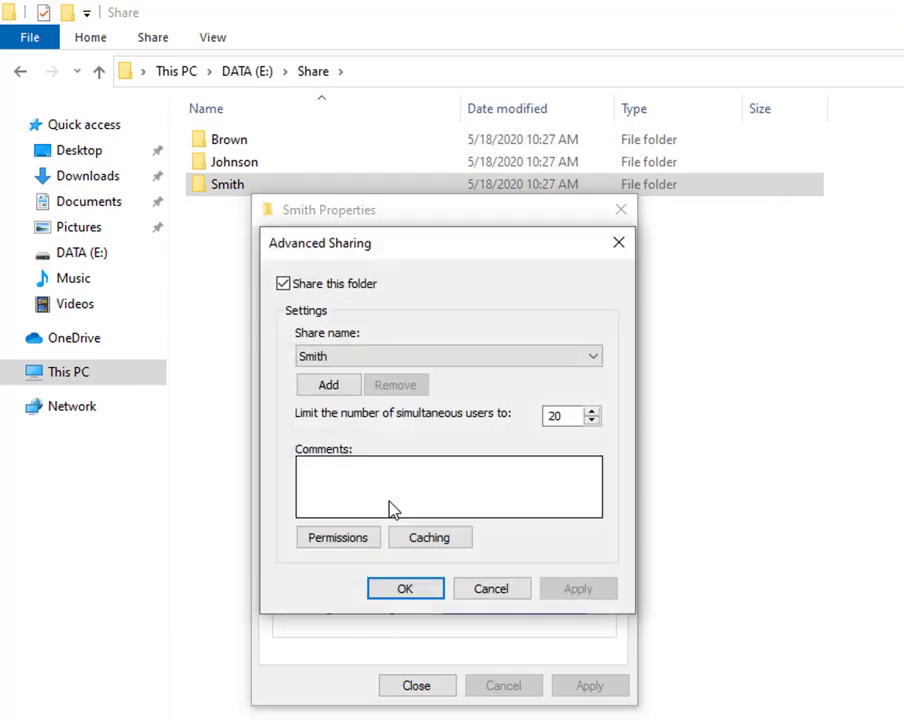
{"action": "left_click", "coordinate": [365, 540]}
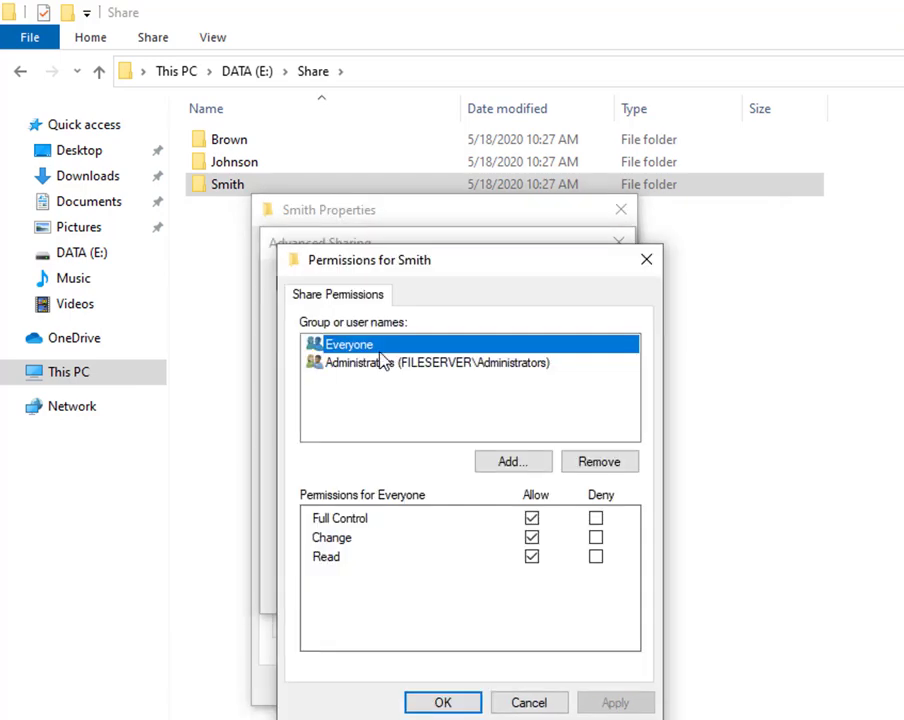
{"action": "left_click", "coordinate": [605, 463]}
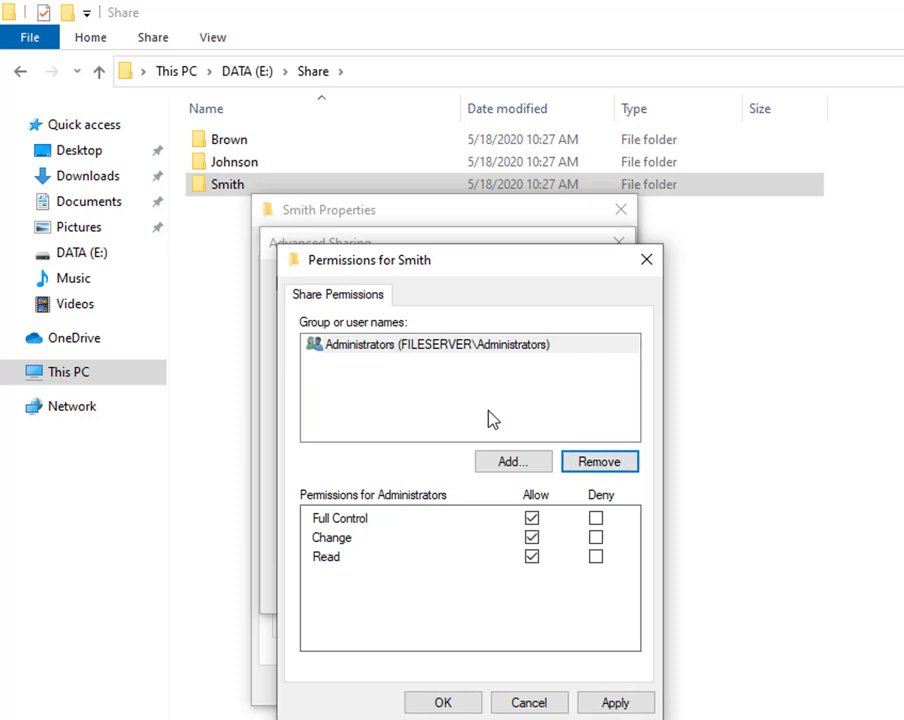
Add smith to the Smith share with Full Control allowed, then close all sharing dialogs.
{"action": "left_click", "coordinate": [514, 463]}
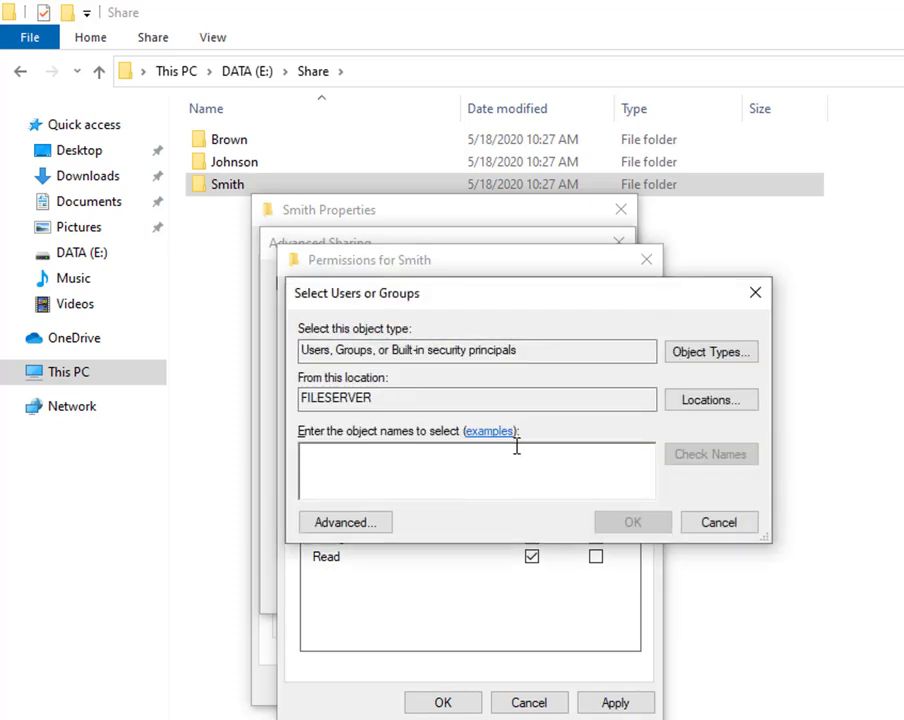
{"action": "type", "text": "smith"}
{"action": "left_click", "coordinate": [692, 457]}
{"action": "double_click", "coordinate": [351, 455]}
{"action": "left_click", "coordinate": [632, 522]}
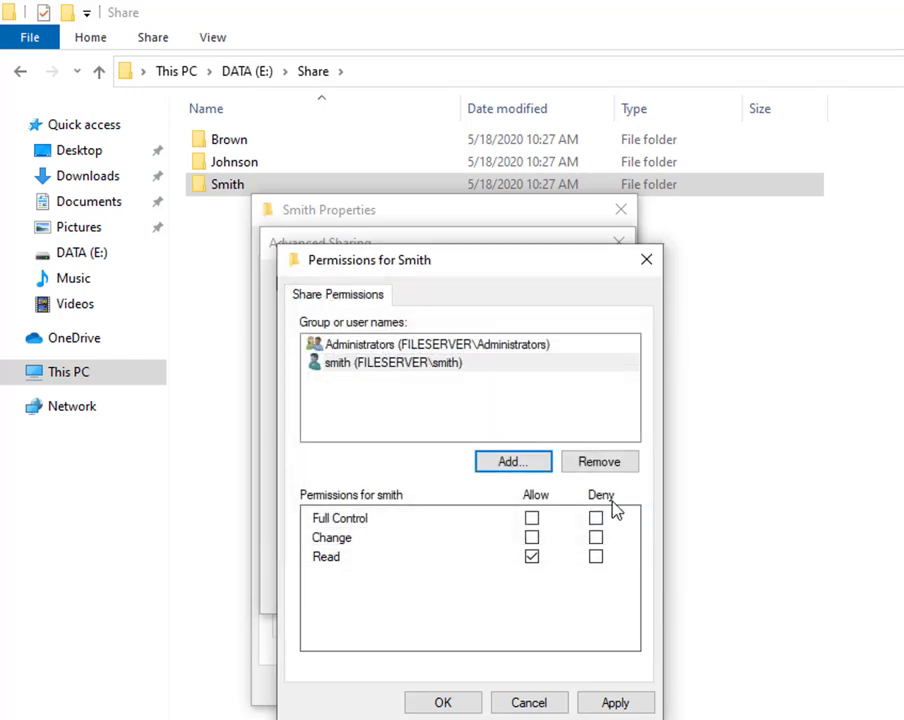
{"action": "left_click", "coordinate": [453, 366]}
{"action": "left_click", "coordinate": [532, 519]}
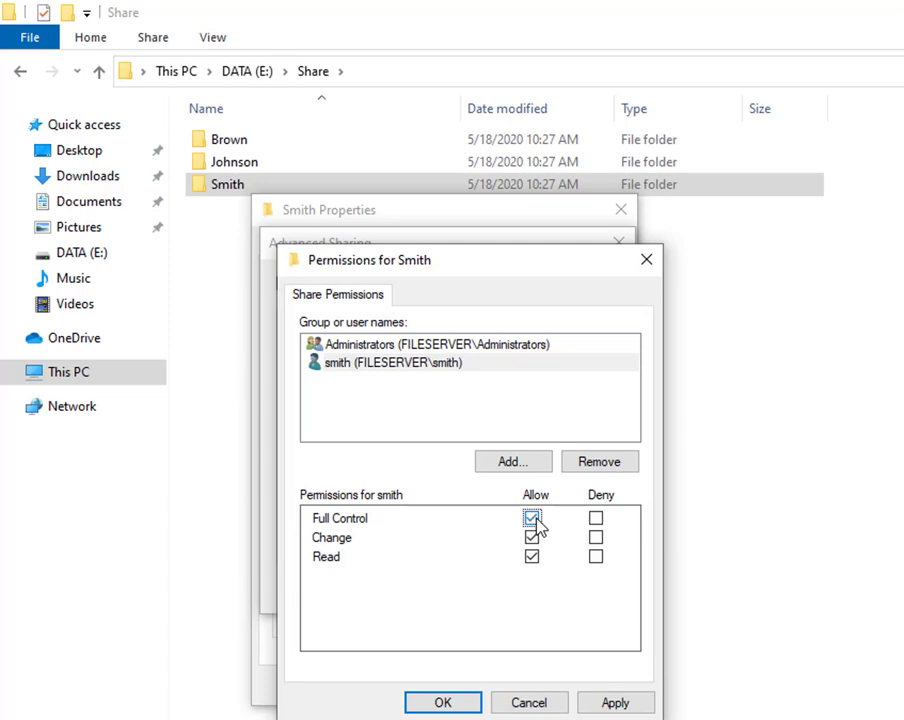
{"action": "left_click", "coordinate": [463, 697]}
{"action": "left_click", "coordinate": [424, 592]}
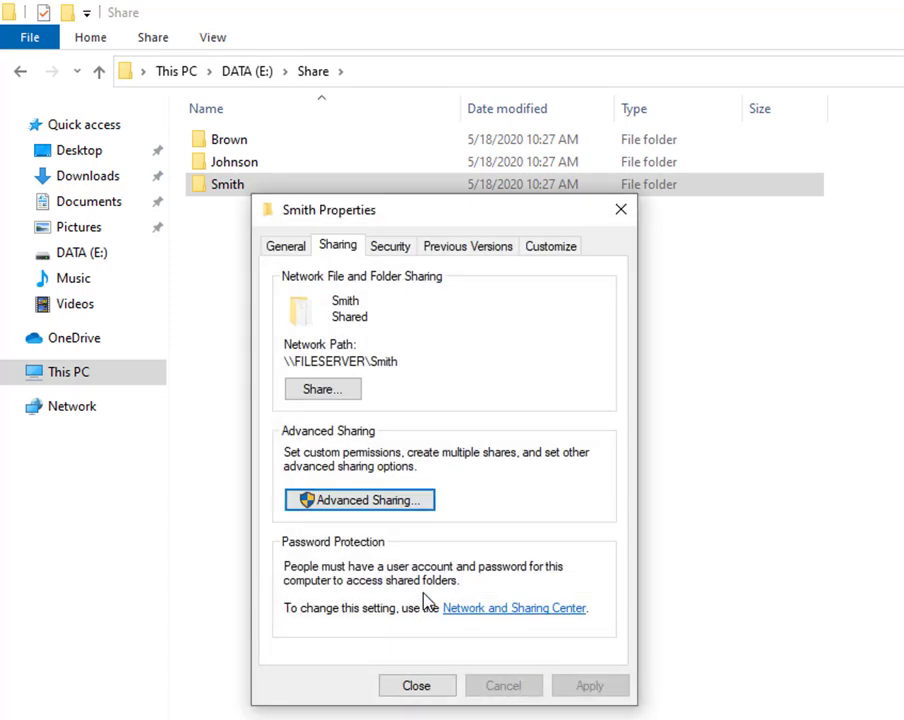
{"action": "left_click", "coordinate": [430, 686]}
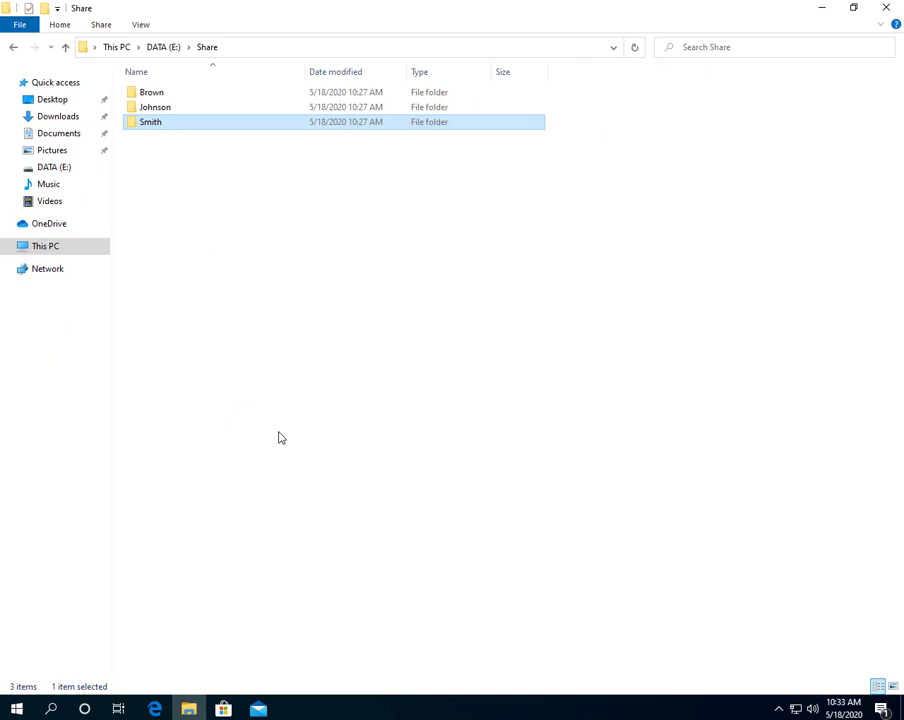
Close File Explorer and launch Command Prompt by searching for cmd.
{"action": "left_click", "coordinate": [886, 7]}
{"action": "left_click", "coordinate": [56, 708]}
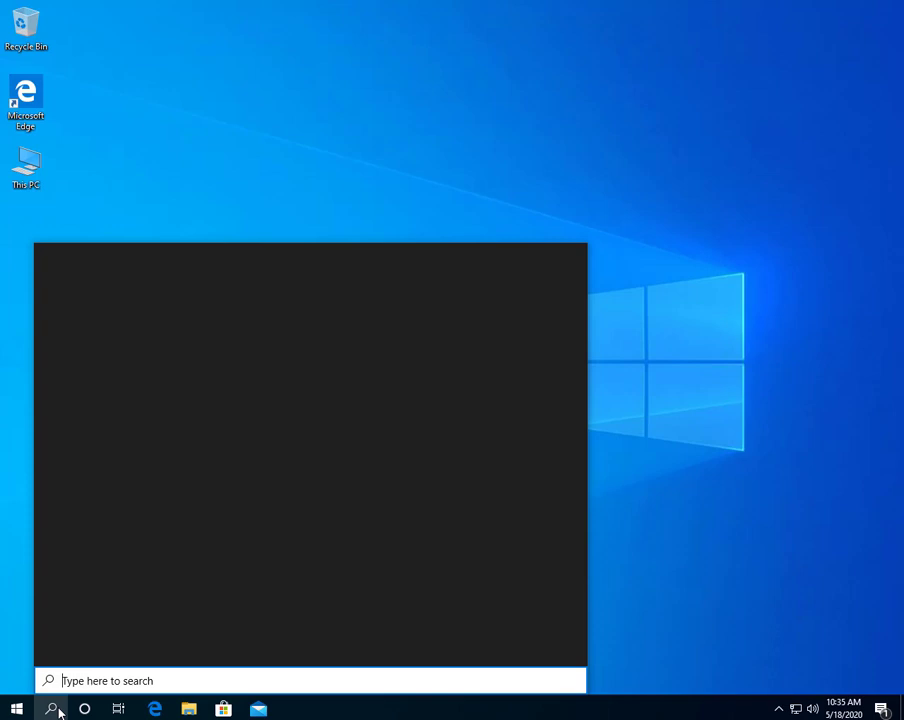
{"action": "type", "text": "cmd"}
{"action": "key", "text": "Return"}
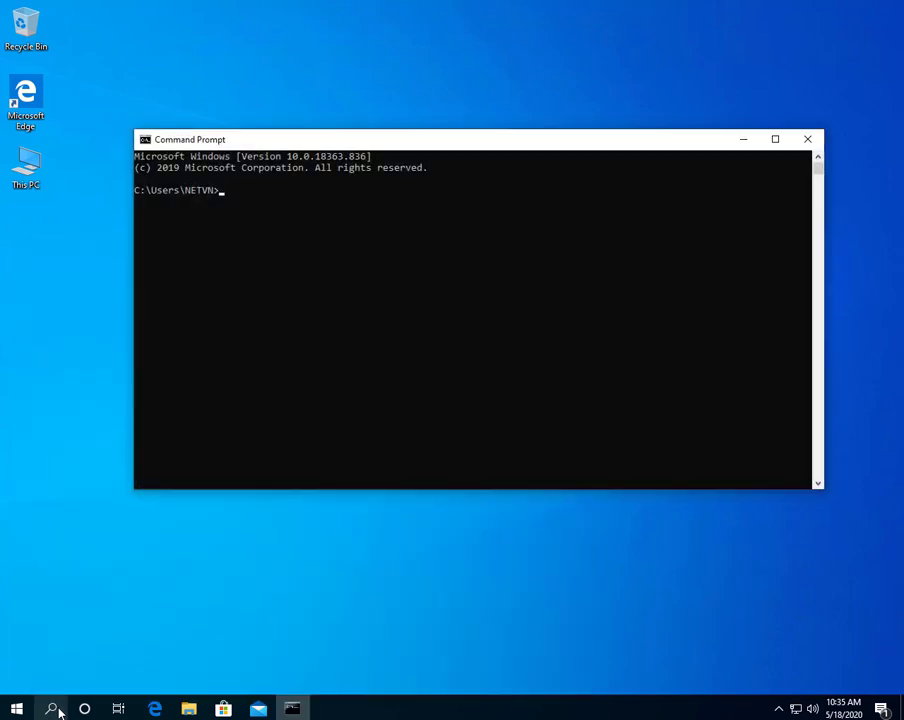
Run ipconfig and highlight the server's IPv4 address 10.11.32.200.
{"action": "type", "text": "ipco"}
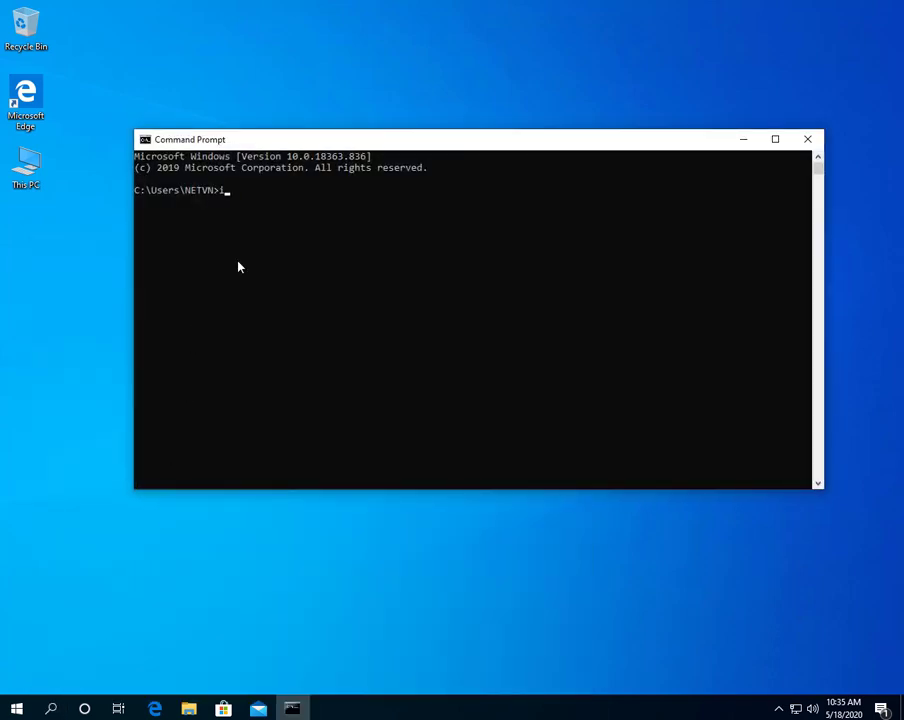
{"action": "type", "text": "nfig"}
{"action": "key", "text": "Return"}
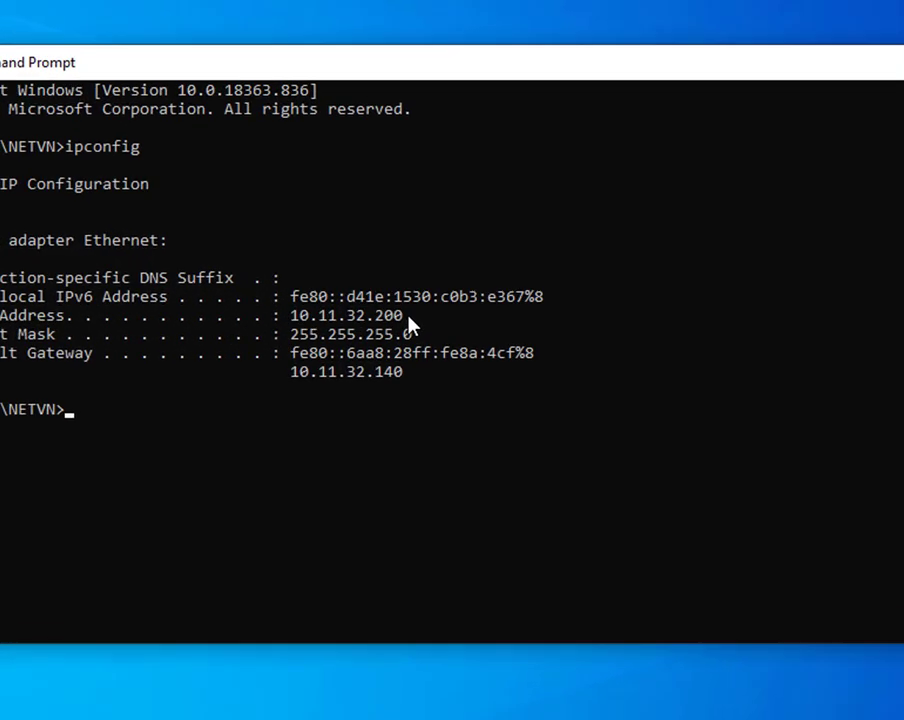
{"action": "left_click_drag", "start_coordinate": [428, 296], "coordinate": [354, 299]}
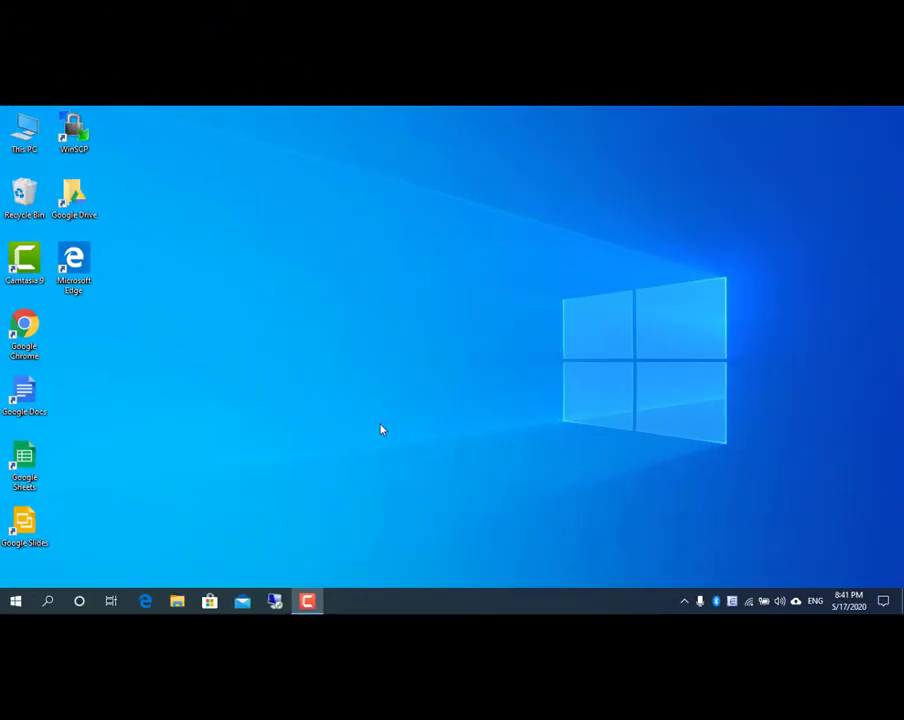
On the client computer, open This PC from its desktop icon.
{"action": "double_click", "coordinate": [24, 132]}
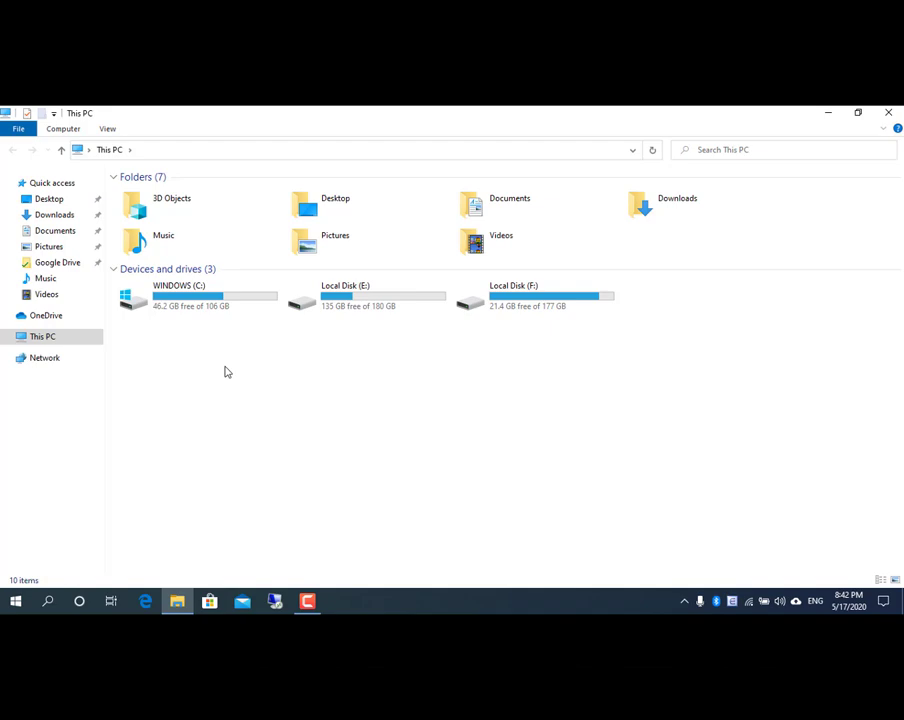
Map \\10.11.32.200\brown as drive Z: with the share account's credentials, then return to This PC.
{"action": "left_click", "coordinate": [63, 129]}
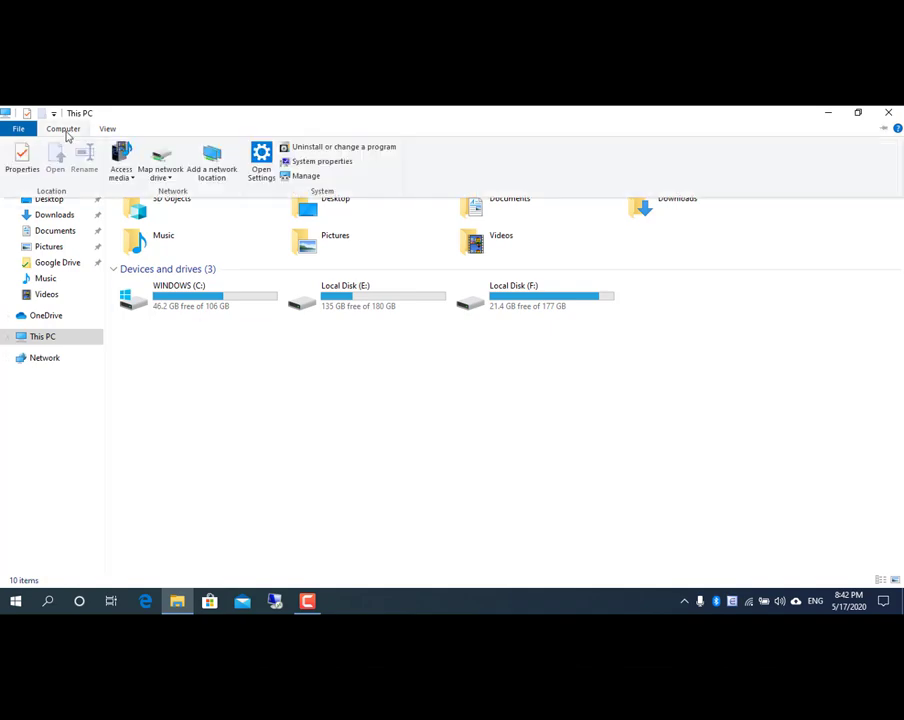
{"action": "left_click", "coordinate": [162, 155]}
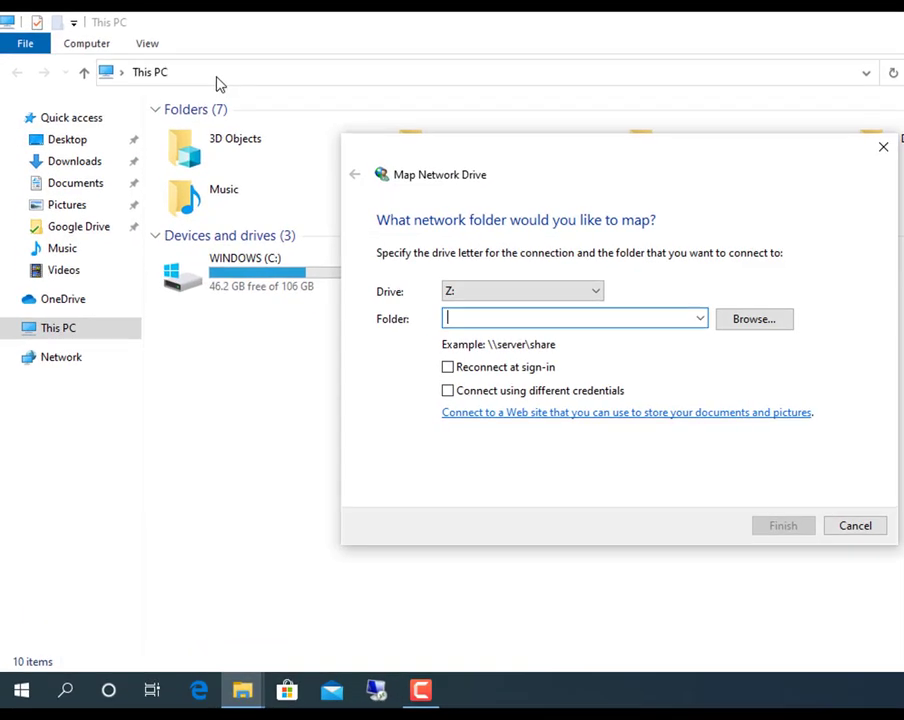
{"action": "type", "text": "\\\\10.11.32.2"}
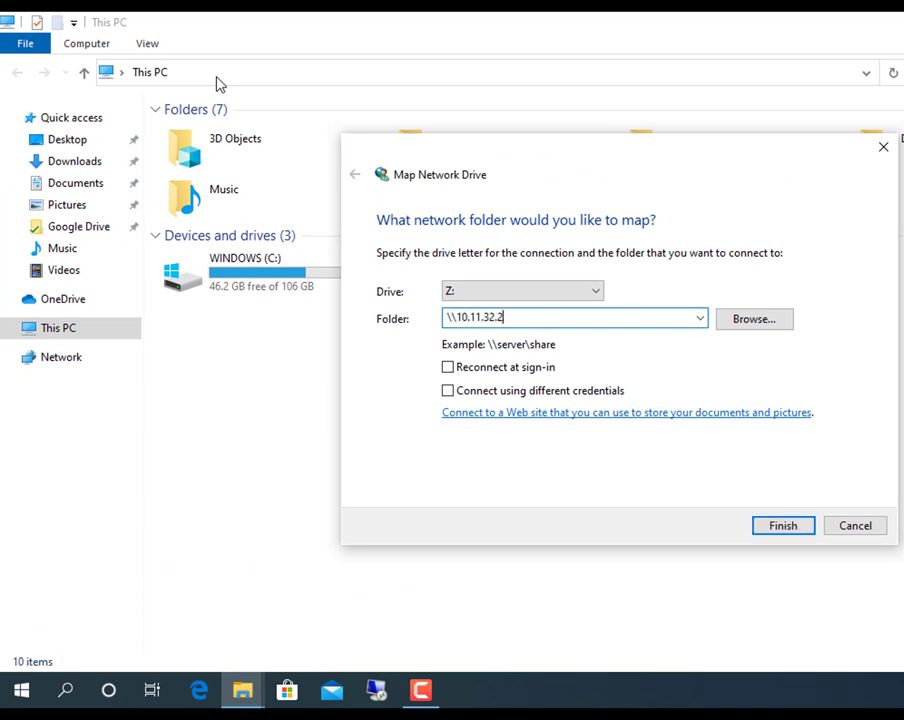
{"action": "type", "text": "00\\brown"}
{"action": "left_click", "coordinate": [783, 526]}
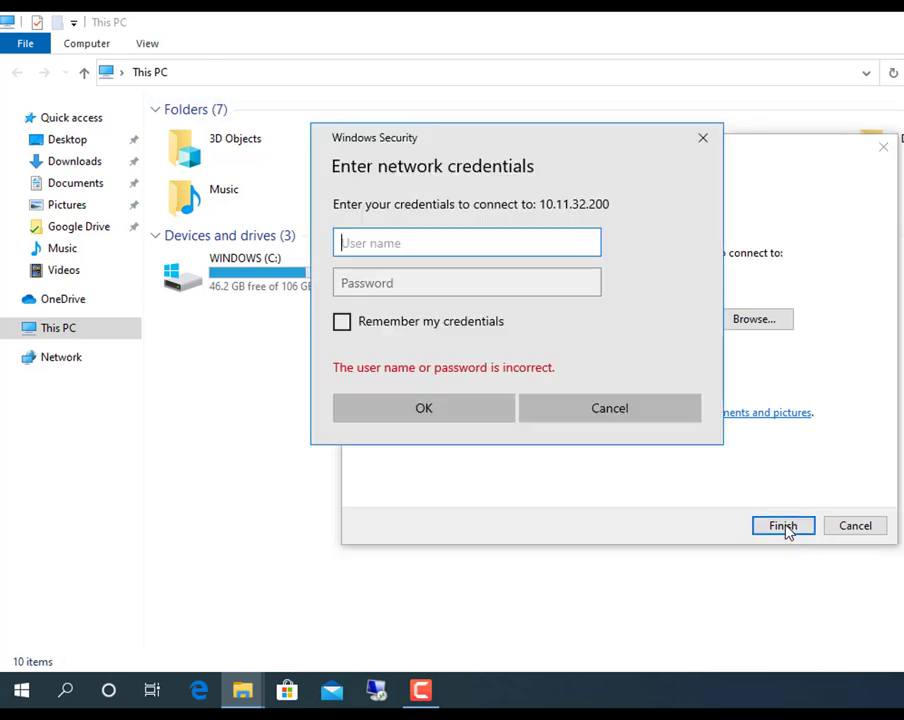
{"action": "type", "text": "brown"}
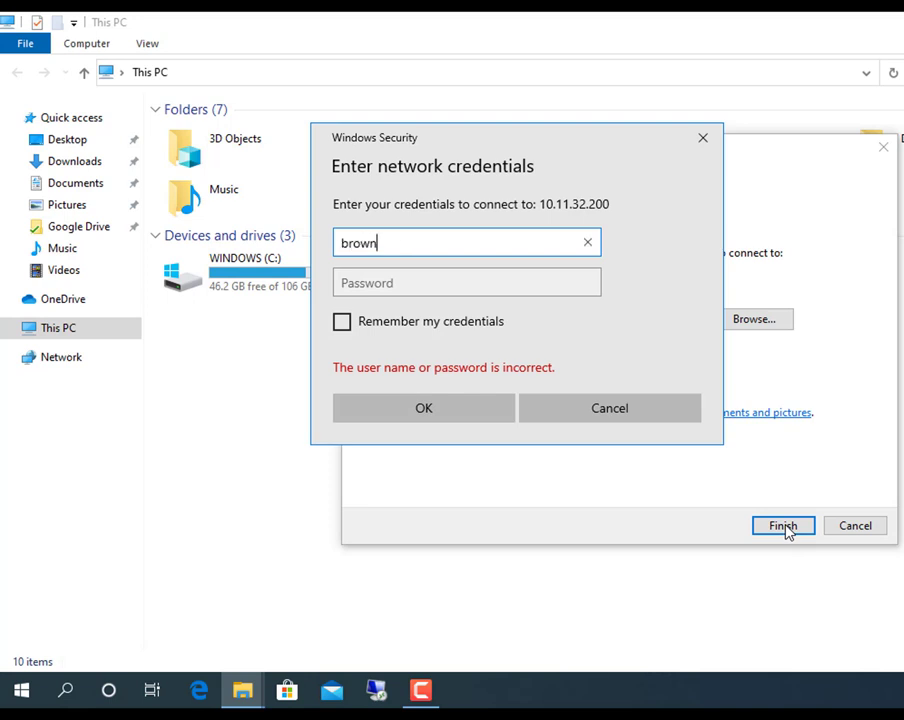
{"action": "key", "text": "Tab"}
{"action": "type", "text": "••••••"}
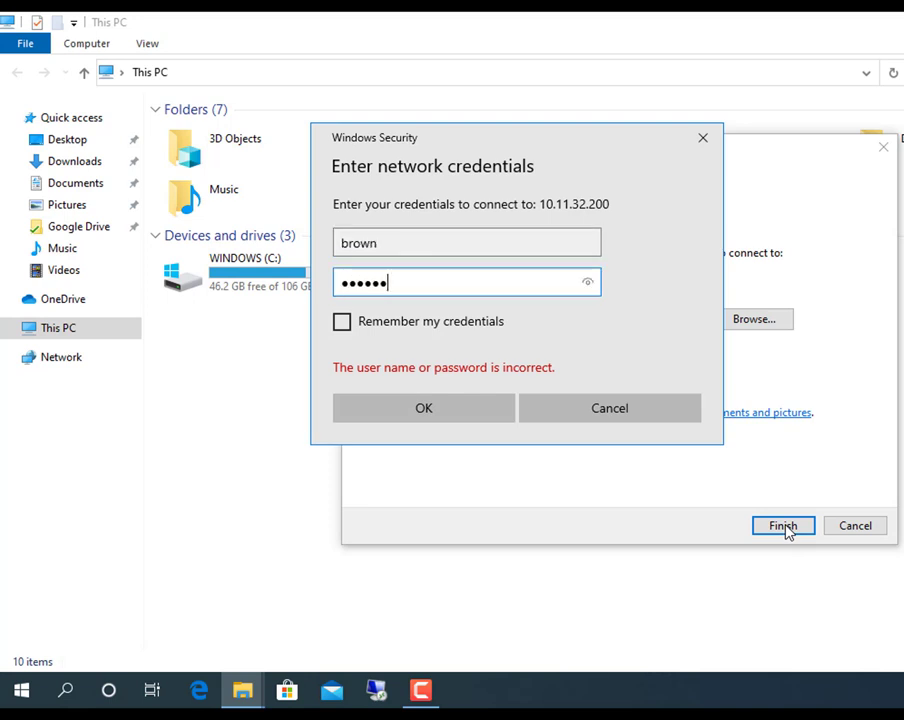
{"action": "left_click", "coordinate": [480, 419]}
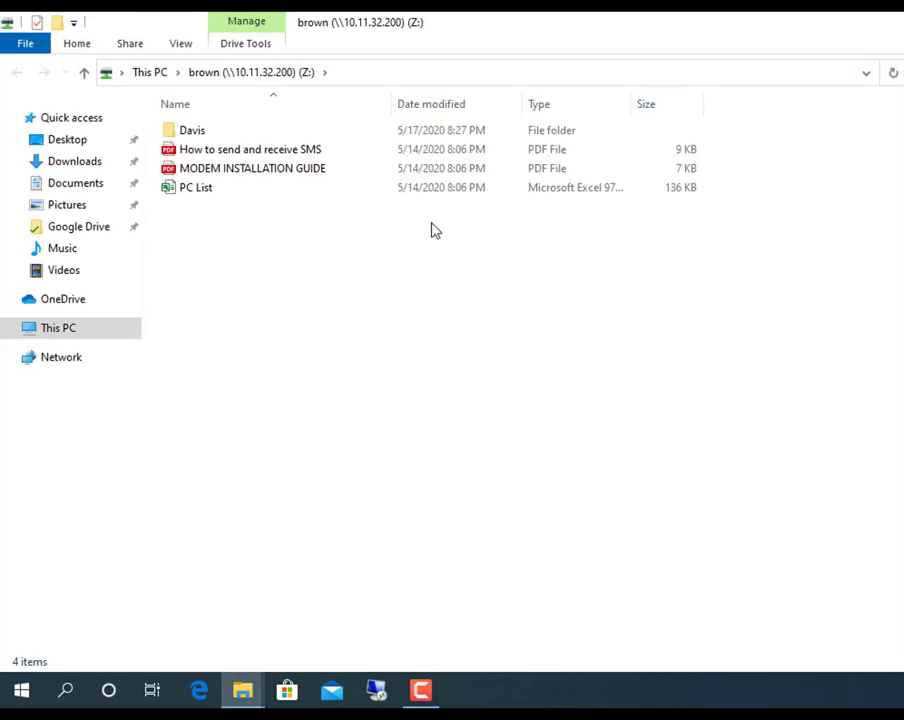
{"action": "left_click", "coordinate": [165, 76]}
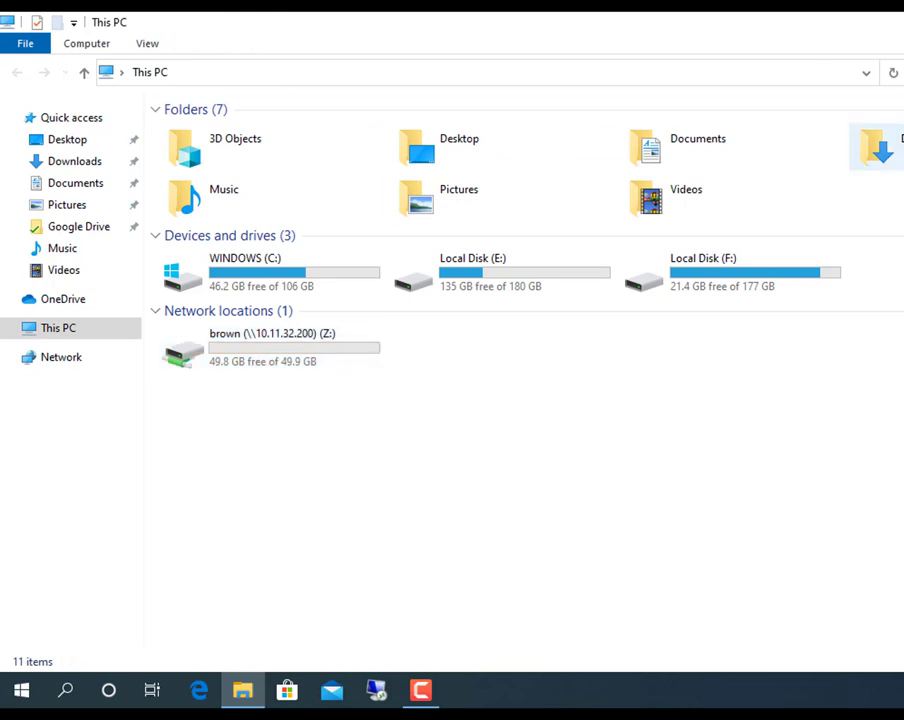
Disconnect the brown Z: network drive.
{"action": "left_click", "coordinate": [330, 368]}
{"action": "right_click", "coordinate": [330, 368]}
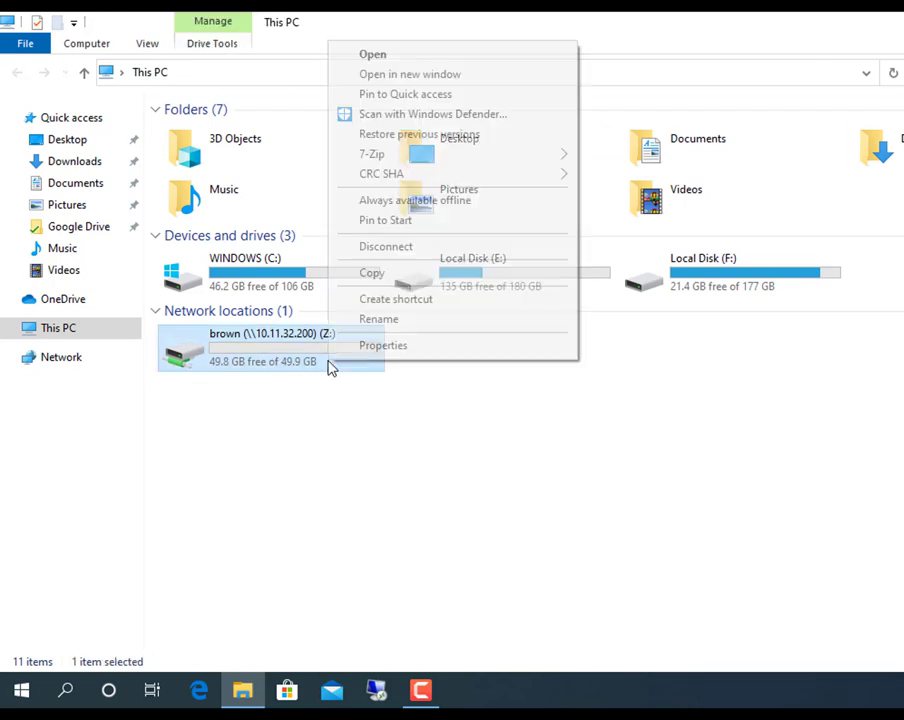
{"action": "left_click", "coordinate": [390, 250]}
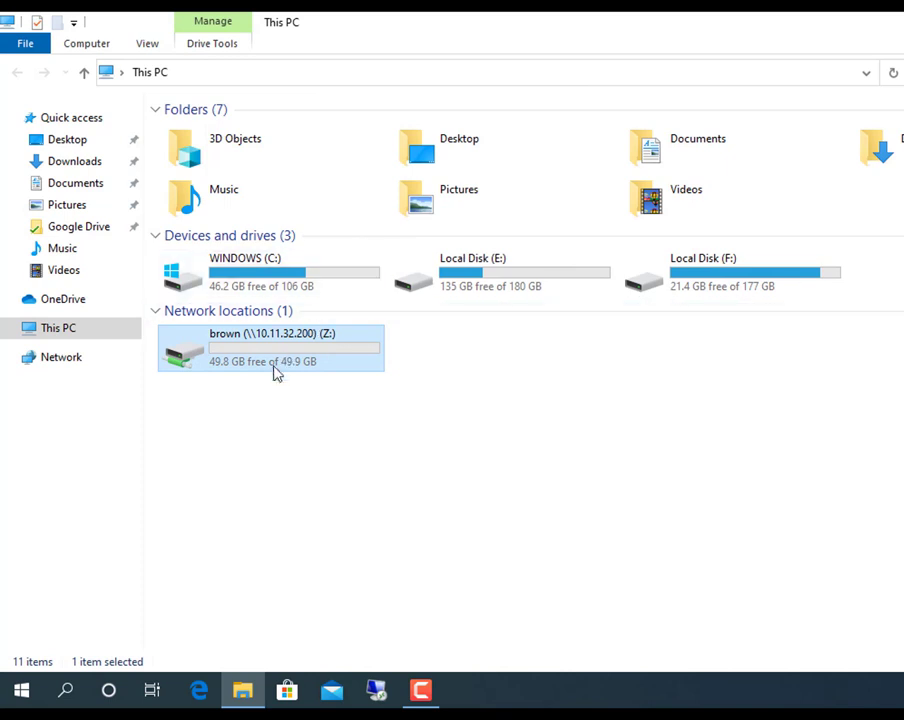
Map \\10.11.32.200\johnson as Z:, choosing to connect with different credentials.
{"action": "left_click", "coordinate": [104, 45]}
{"action": "left_click", "coordinate": [218, 88]}
{"action": "type", "text": "\\\\10.11.32.200"}
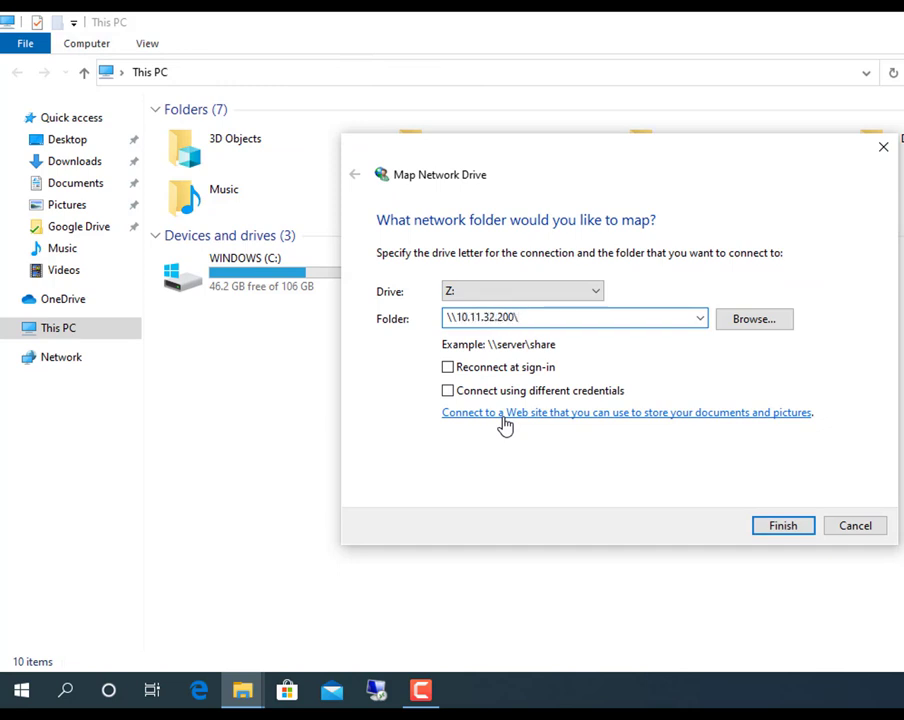
{"action": "type", "text": "\\johnson"}
{"action": "left_click", "coordinate": [503, 393]}
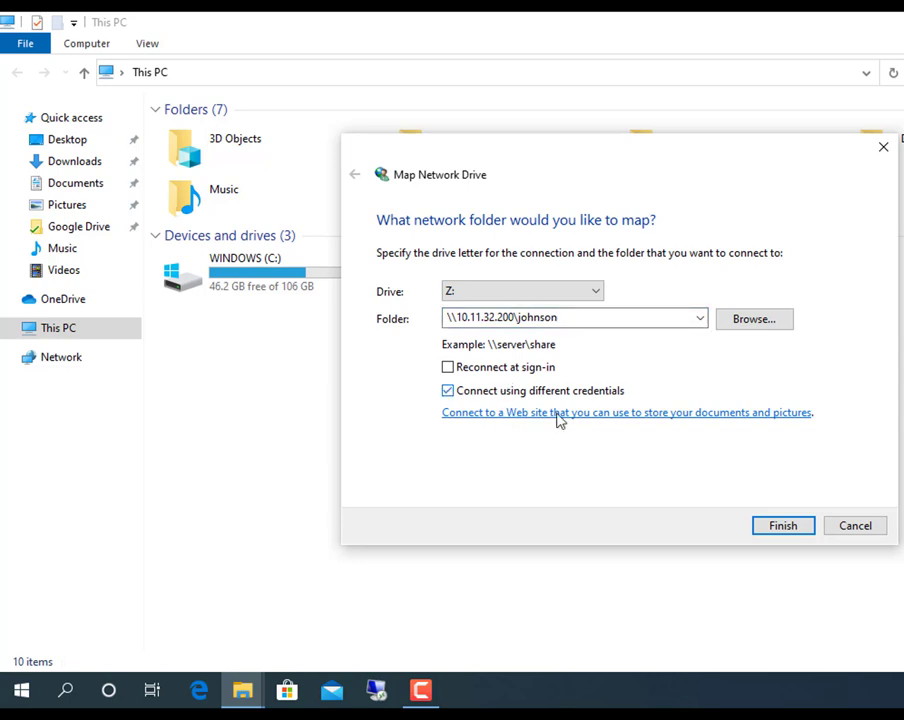
{"action": "left_click", "coordinate": [805, 530]}
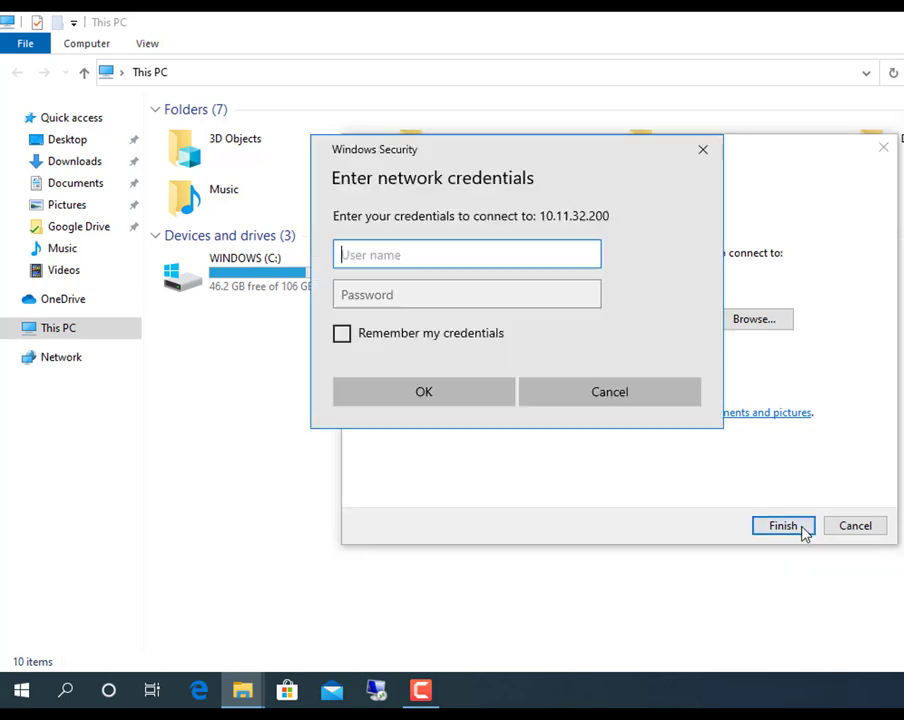
Log in with the johnson share account's credentials, then open the new Z: drive to check it.
{"action": "type", "text": "johnson"}
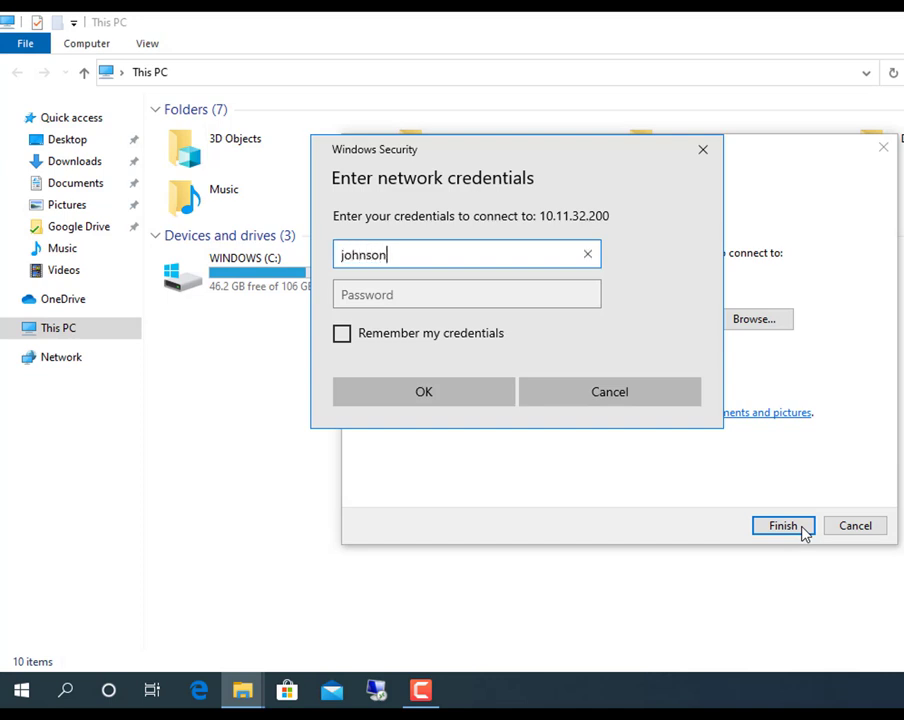
{"action": "key", "text": "Tab"}
{"action": "type", "text": "******"}
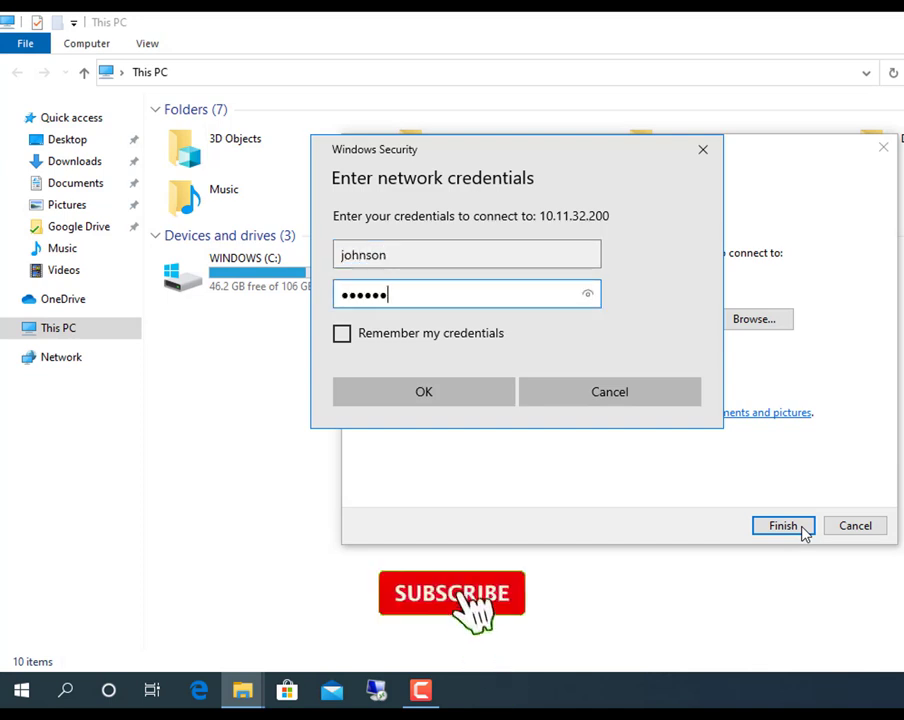
{"action": "left_click", "coordinate": [424, 391]}
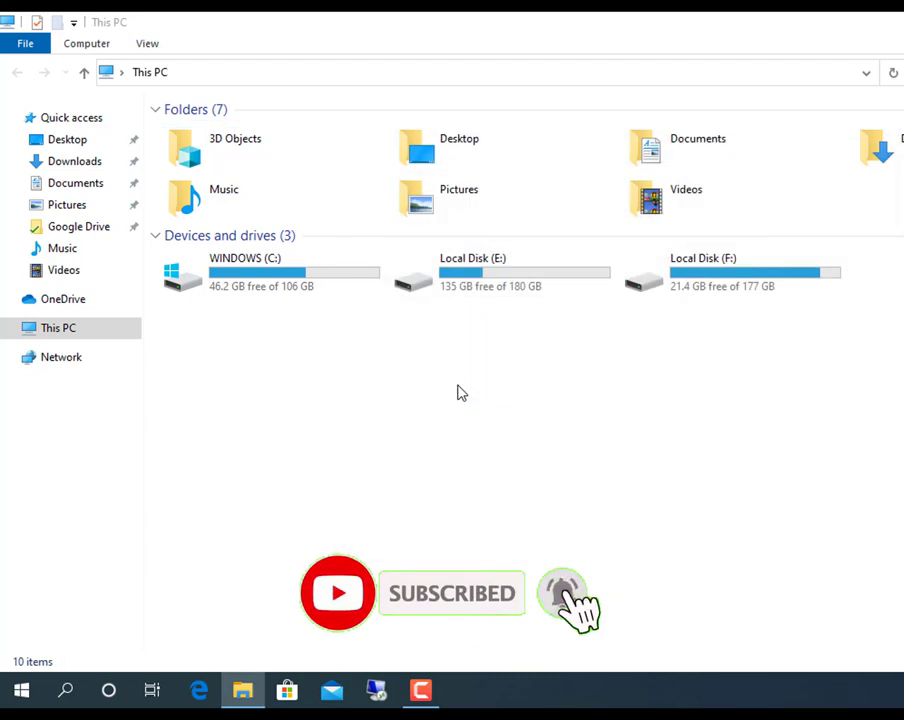
{"action": "left_click", "coordinate": [155, 75]}
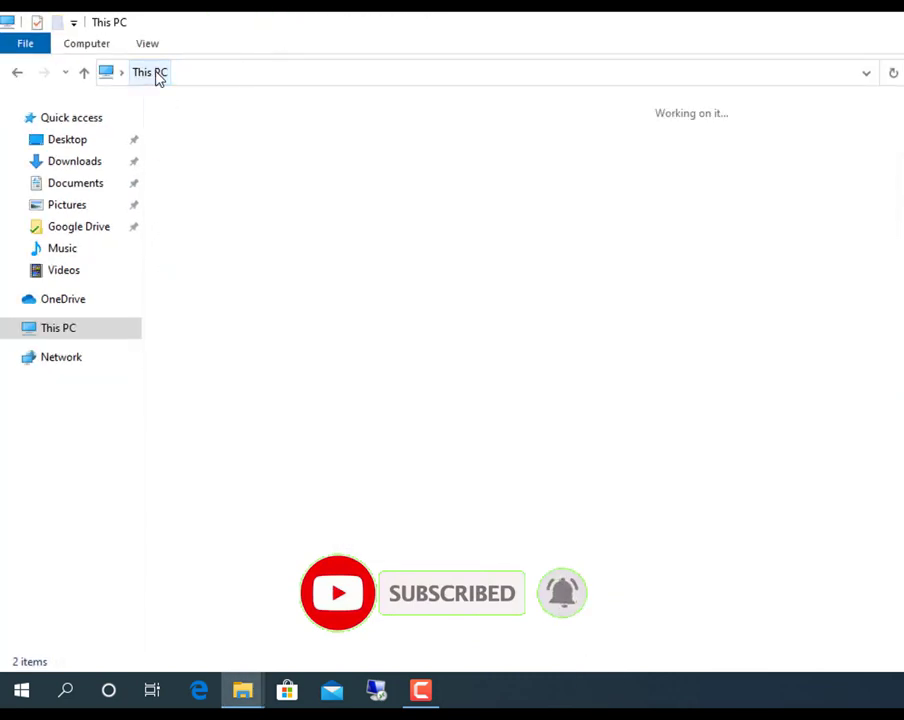
{"action": "double_click", "coordinate": [240, 355]}
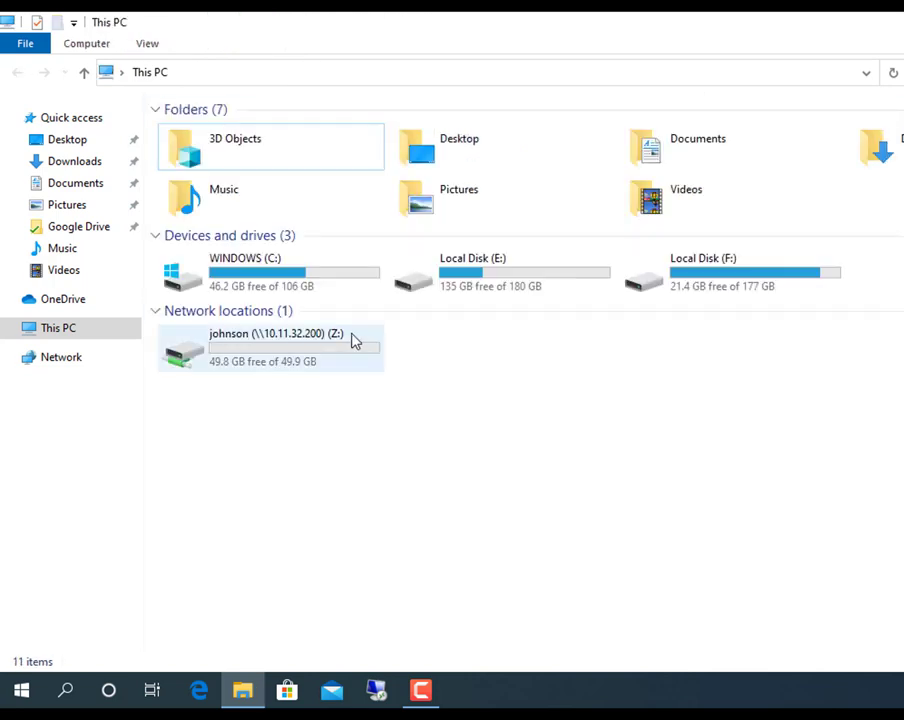
Disconnect the johnson Z: drive and begin mapping the smith share on \\10.11.32.200.
{"action": "right_click", "coordinate": [353, 341]}
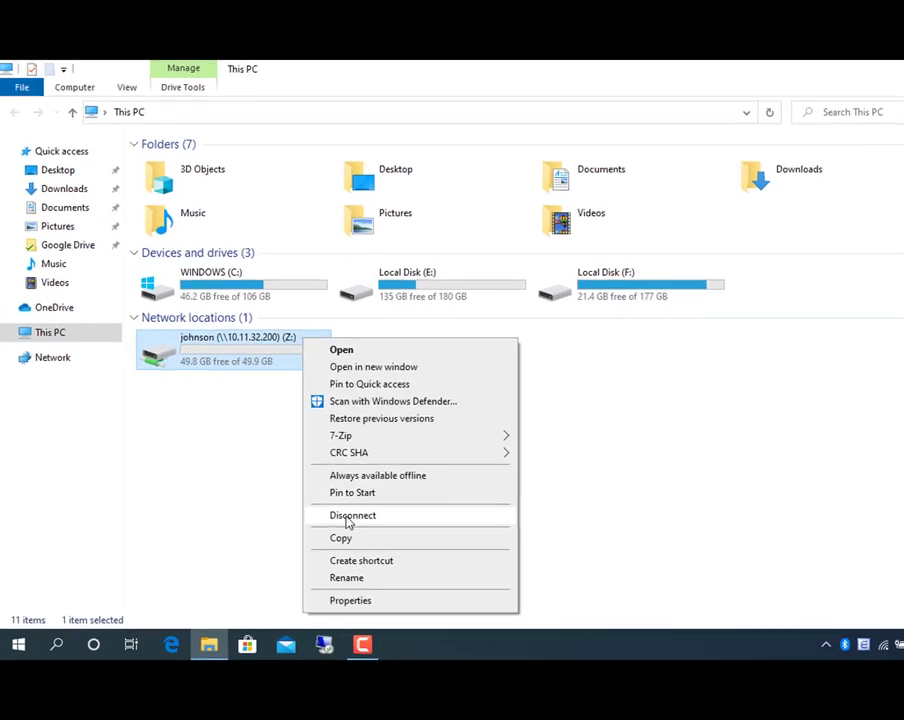
{"action": "left_click", "coordinate": [409, 540]}
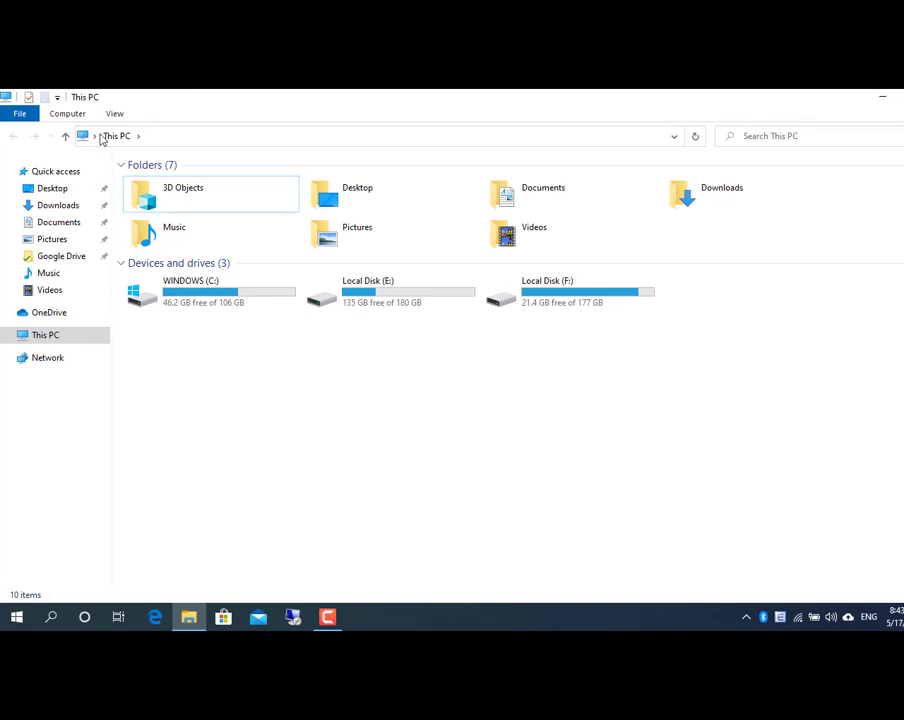
{"action": "left_click", "coordinate": [74, 114]}
{"action": "left_click", "coordinate": [170, 146]}
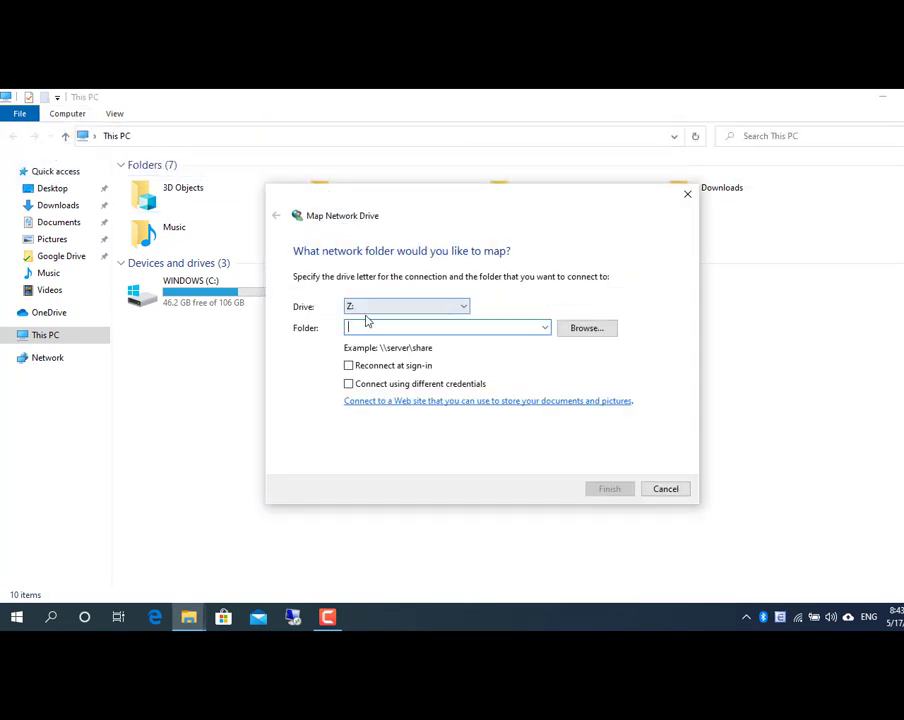
{"action": "type", "text": "\\\\10.11.32.200\\smith"}
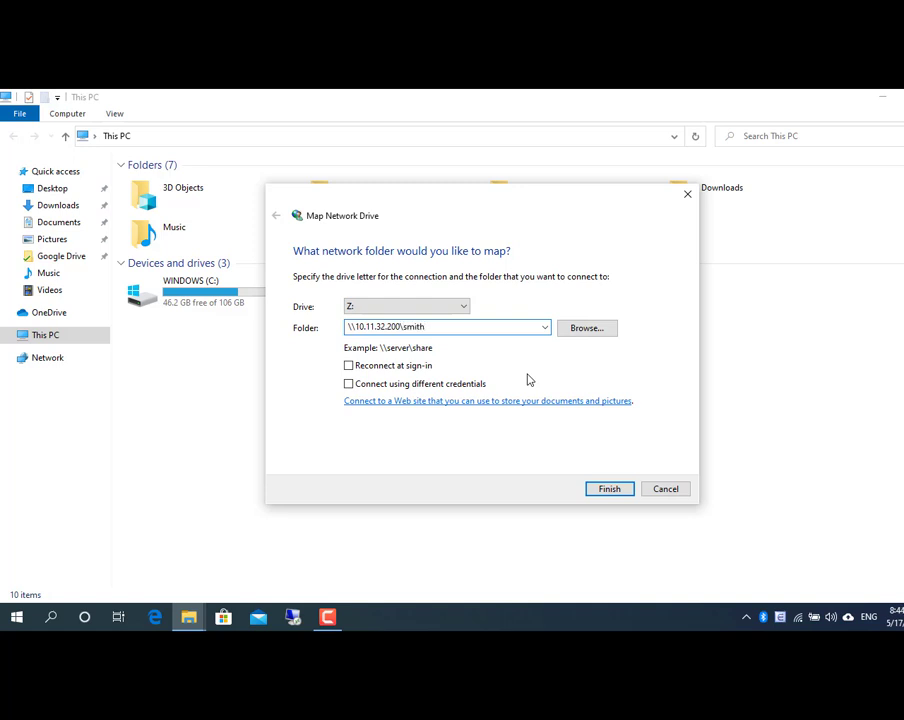
Connect the smith share as Z: using different credentials, entering the share account's login.
{"action": "left_click", "coordinate": [440, 385]}
{"action": "left_click", "coordinate": [605, 488]}
{"action": "type", "text": "sm"}
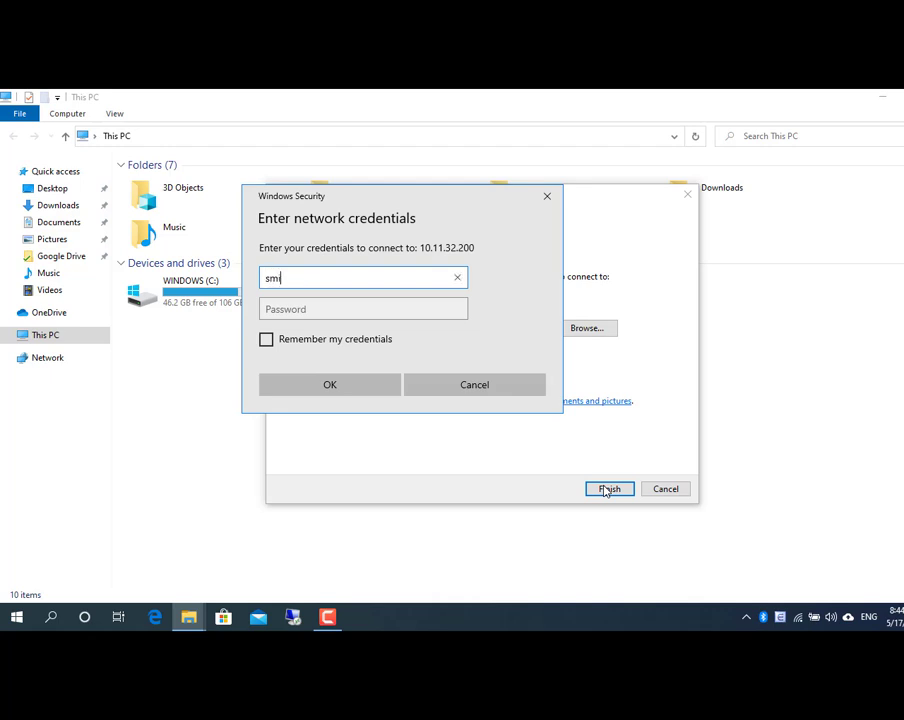
{"action": "type", "text": "ith"}
{"action": "left_click", "coordinate": [394, 305]}
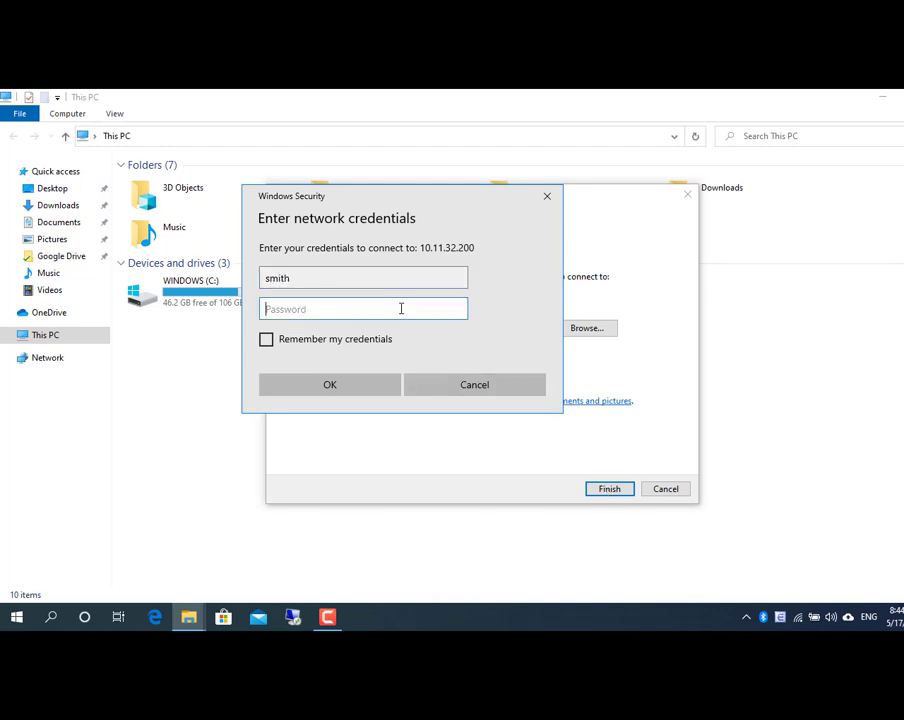
{"action": "type", "text": "••••••"}
{"action": "left_click", "coordinate": [366, 383]}
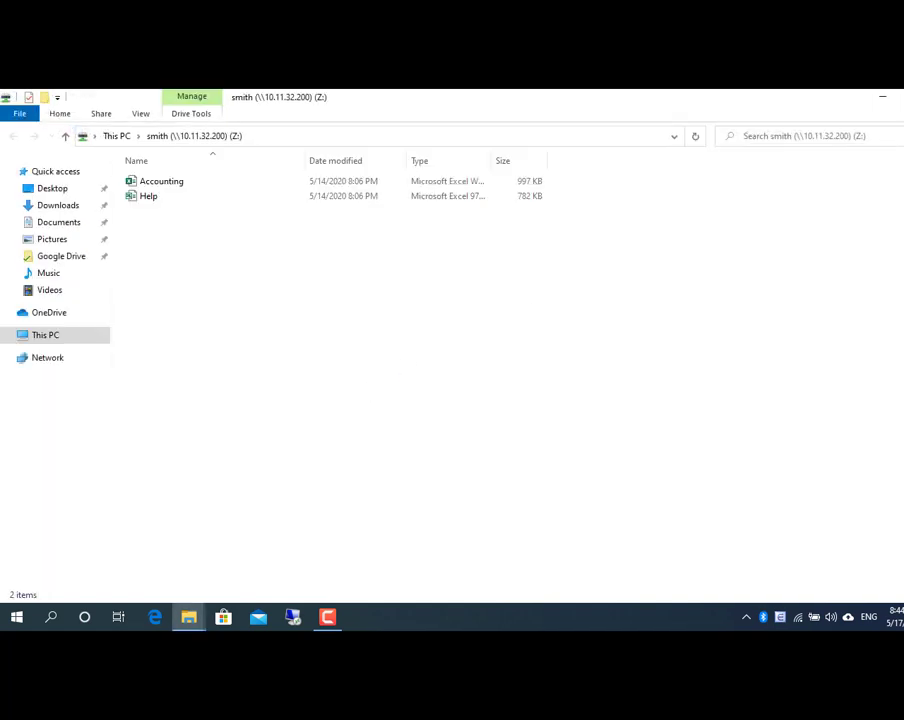
Open Z: to confirm the Accounting and Help folders, then return to This PC.
{"action": "key", "text": "alt+Left"}
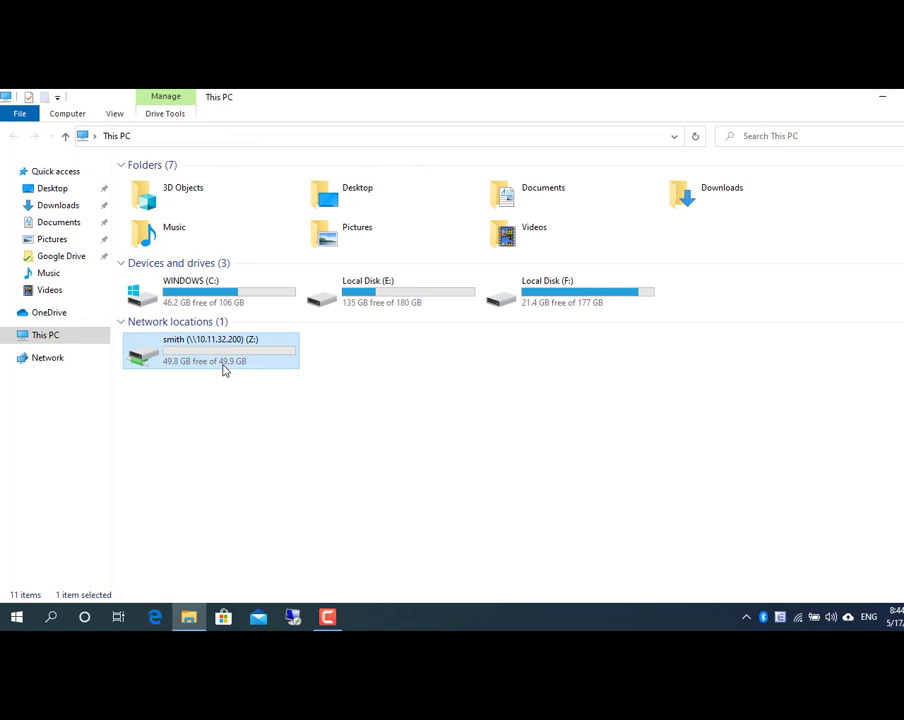
{"action": "double_click", "coordinate": [224, 369]}
{"action": "left_click", "coordinate": [111, 137]}
{"action": "left_click", "coordinate": [341, 431]}
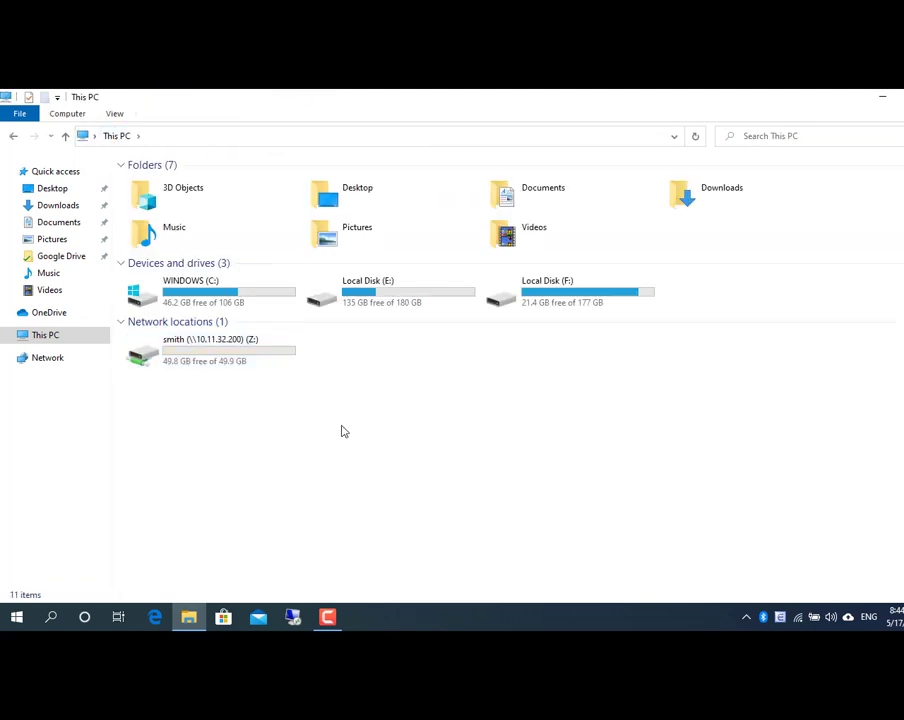